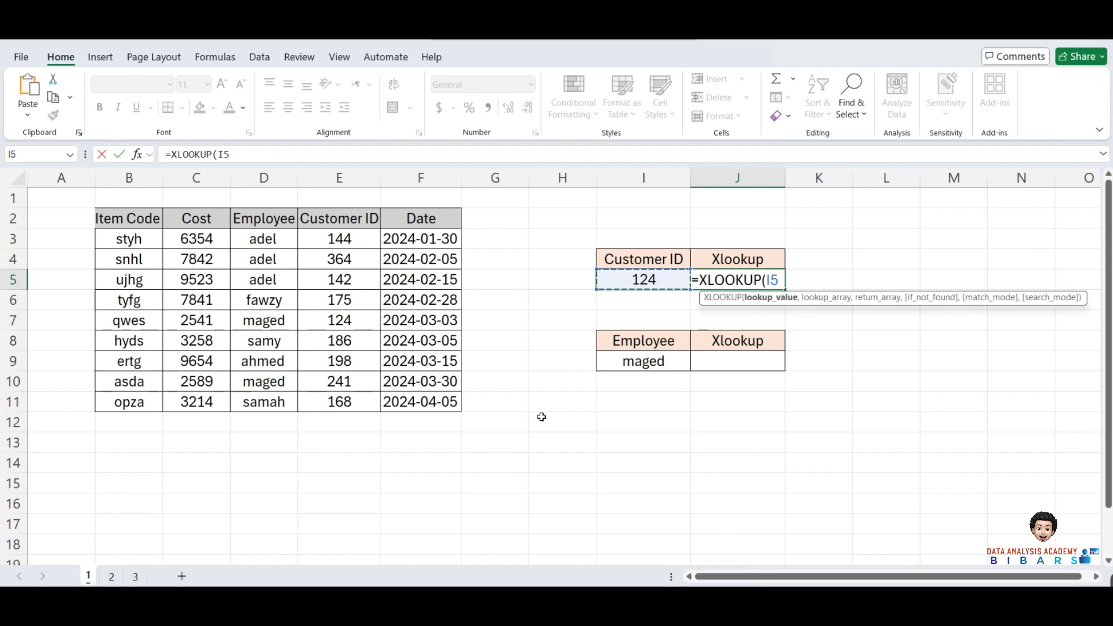
# Step: Complete the XLOOKUP formula in J5 with lookup array E3:E11 and return array C3:C11, and inspect the matching record
pyautogui.write(',')
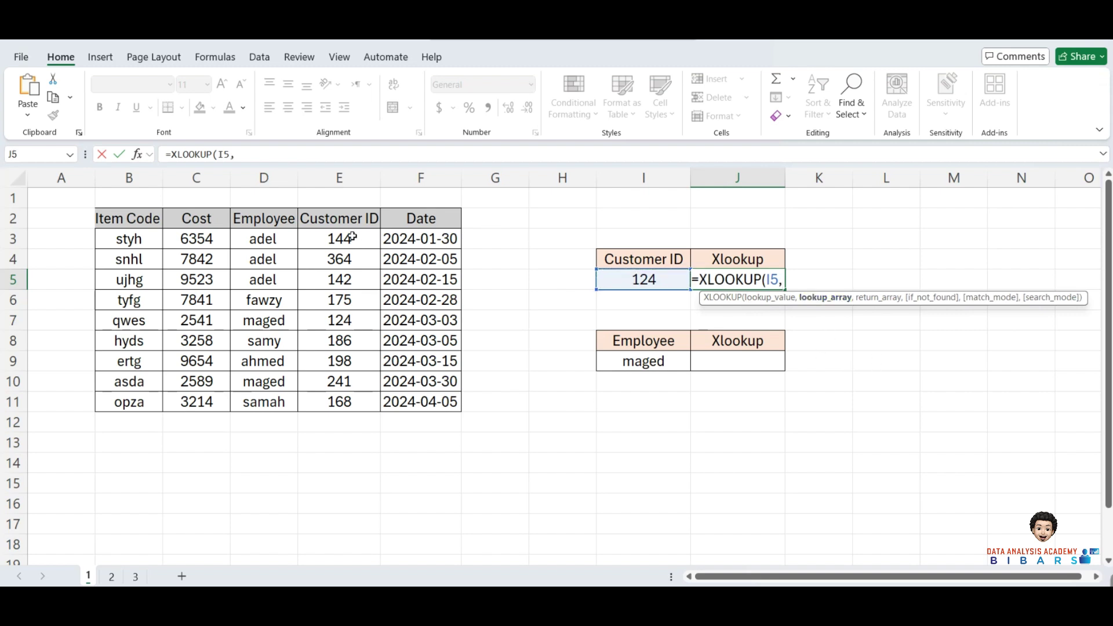
pyautogui.moveTo(355, 240); pyautogui.dragTo(337, 403)
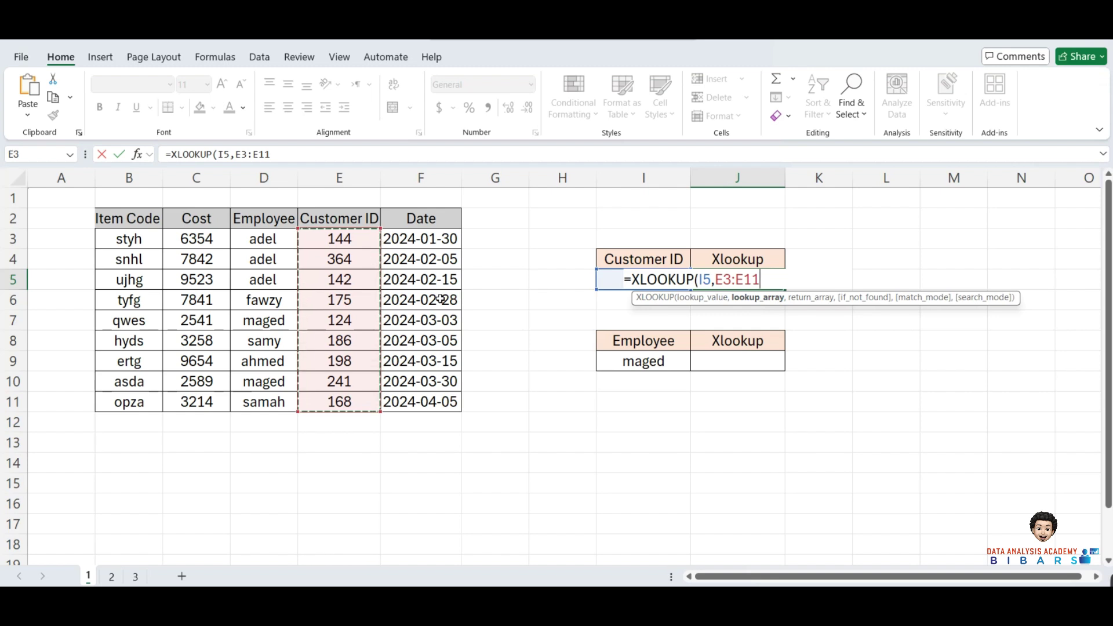
pyautogui.write(',')
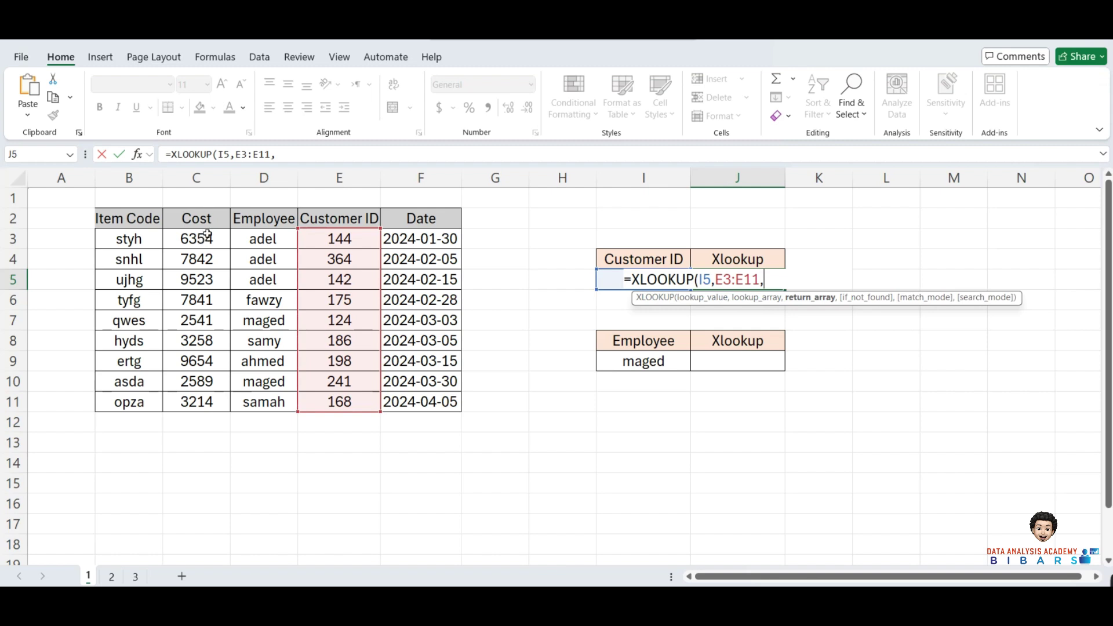
pyautogui.moveTo(207, 234); pyautogui.dragTo(196, 400)
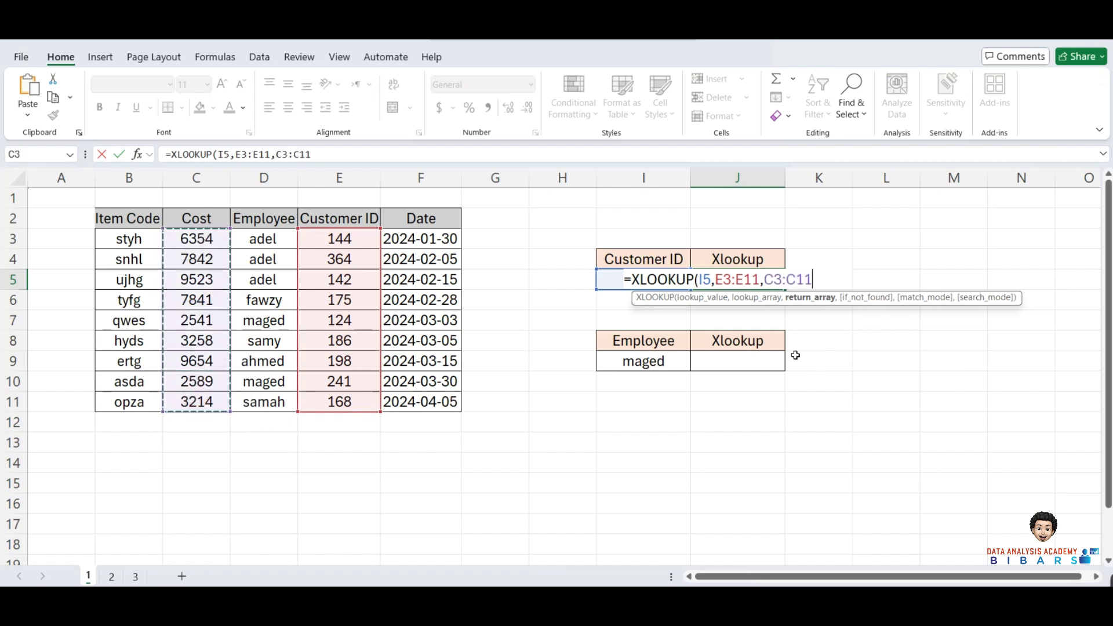
pyautogui.press('Return')
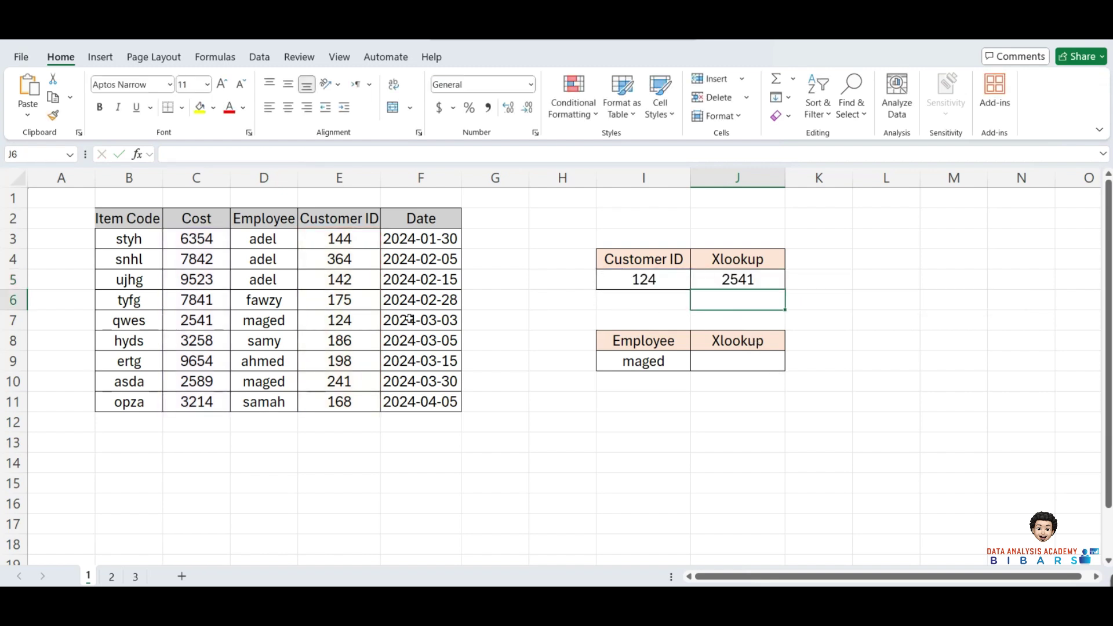
pyautogui.moveTo(324, 318); pyautogui.dragTo(218, 322)
pyautogui.click(753, 277)
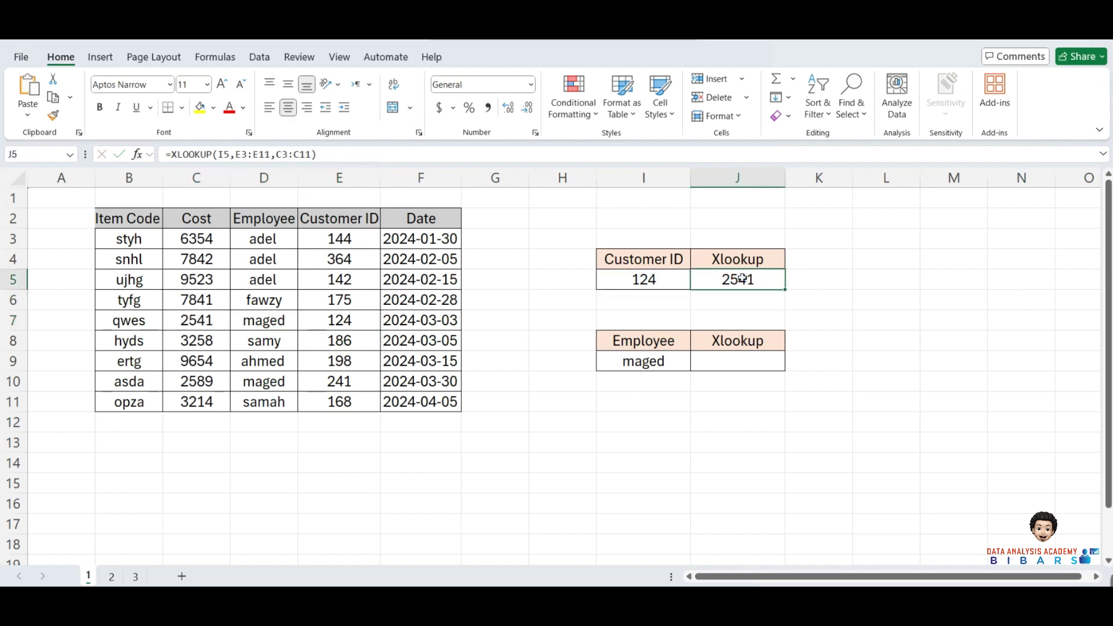
# Step: Enter an XLOOKUP formula in J9 that looks up I9 in D3:D11 and returns the cost from C3:C11
pyautogui.click(741, 368)
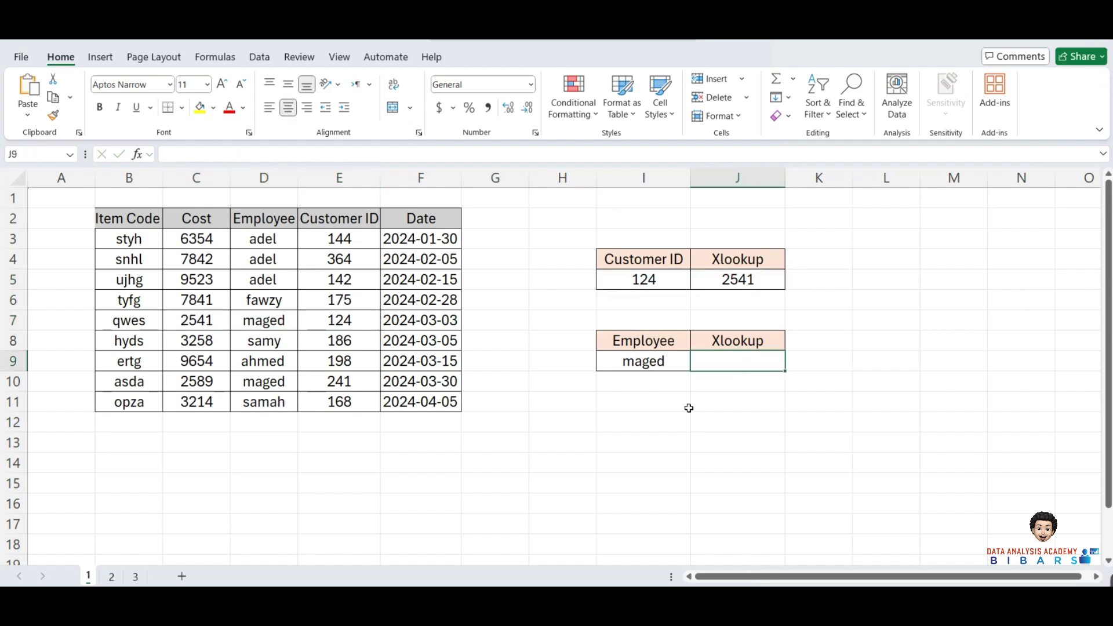
pyautogui.write('=')
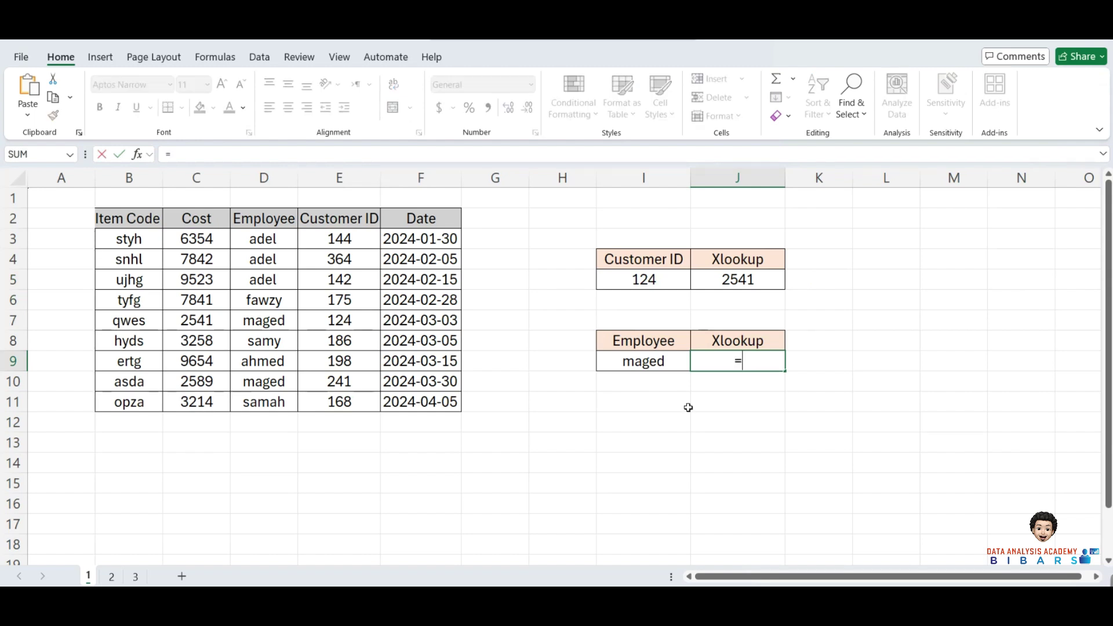
pyautogui.write('x')
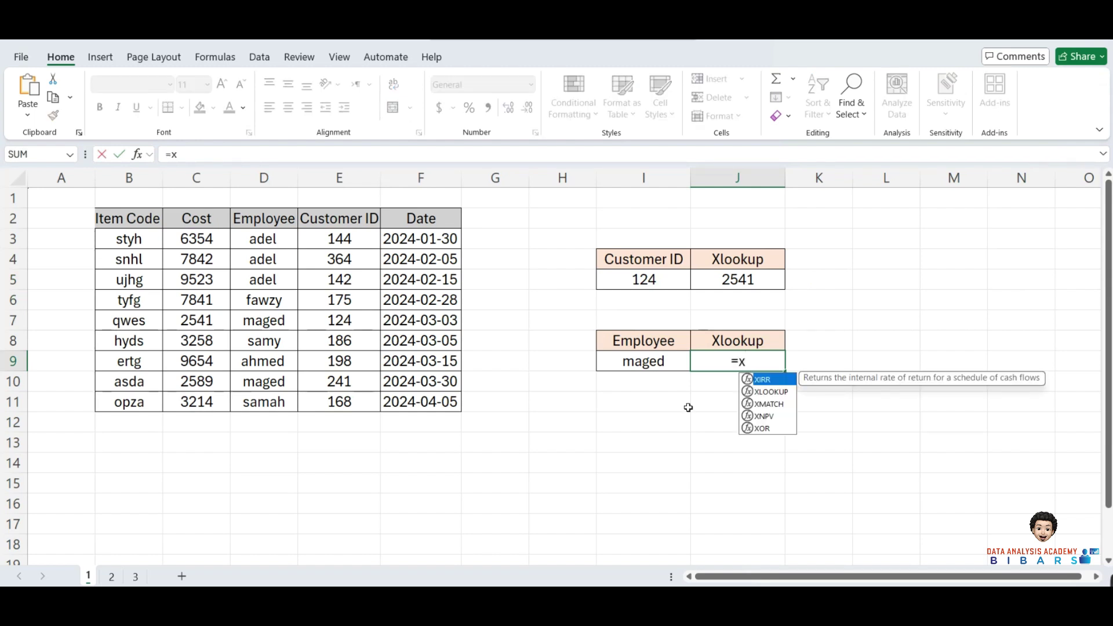
pyautogui.click(763, 393)
pyautogui.doubleClick(774, 393)
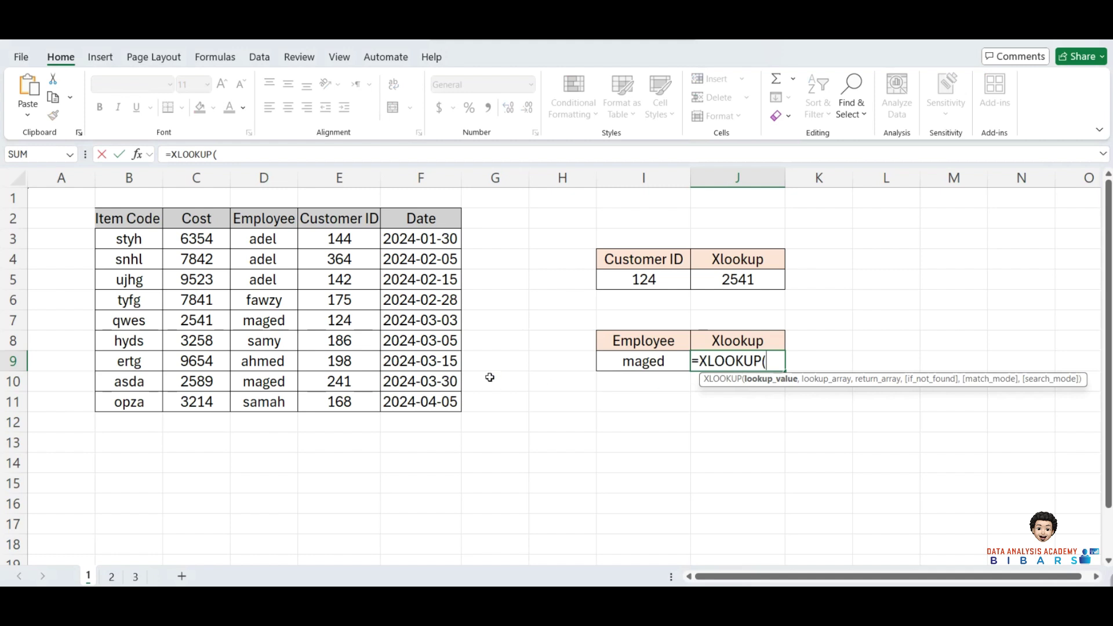
pyautogui.click(642, 364)
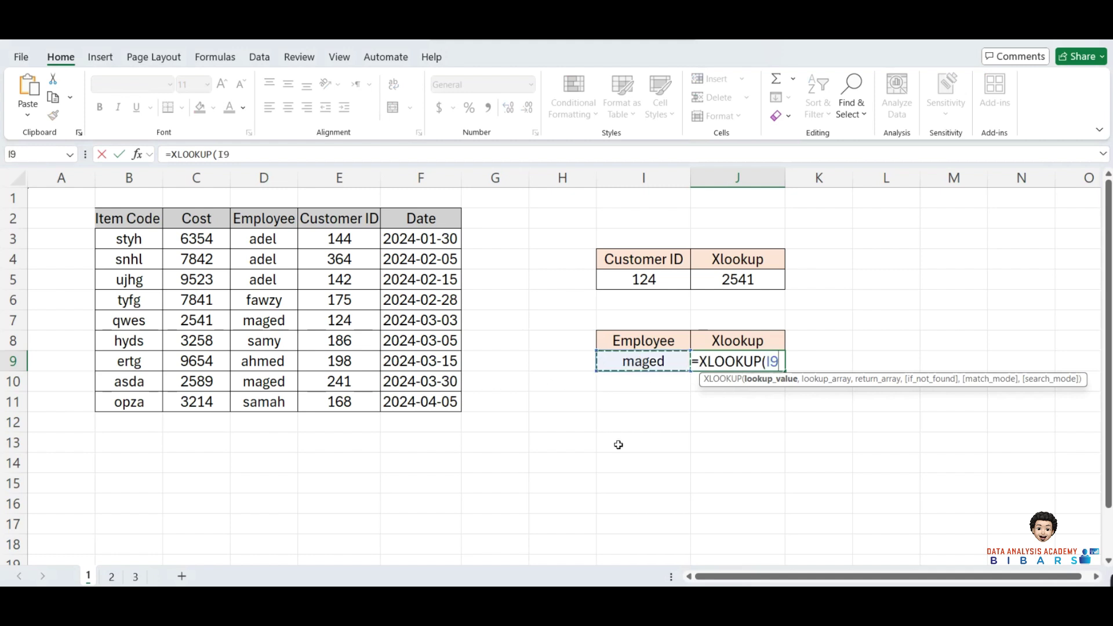
pyautogui.write(',')
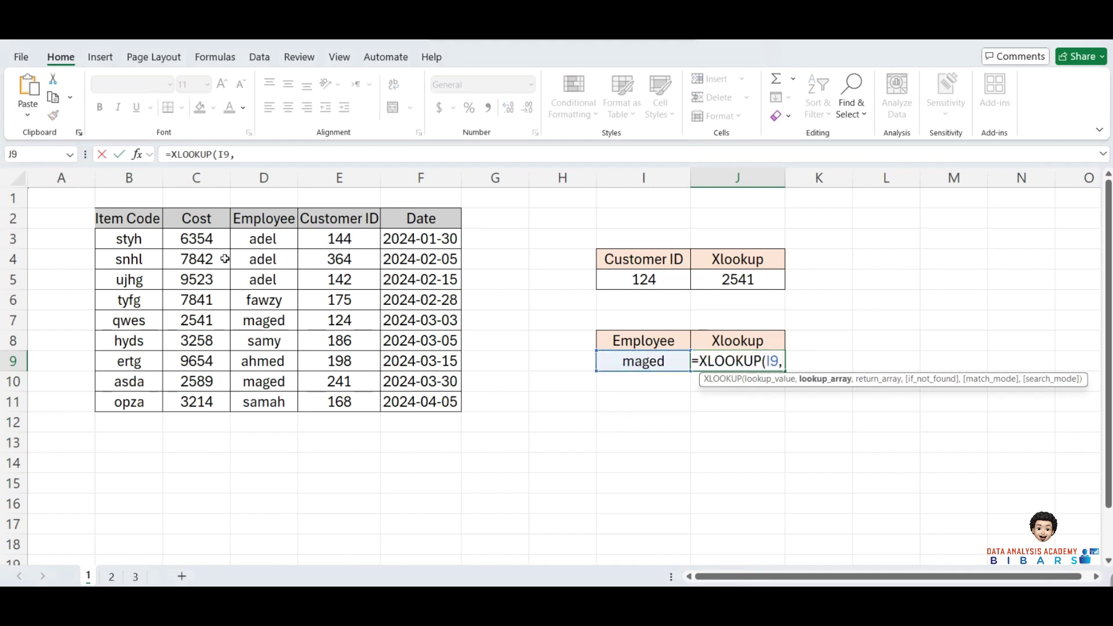
pyautogui.moveTo(257, 244); pyautogui.dragTo(259, 394)
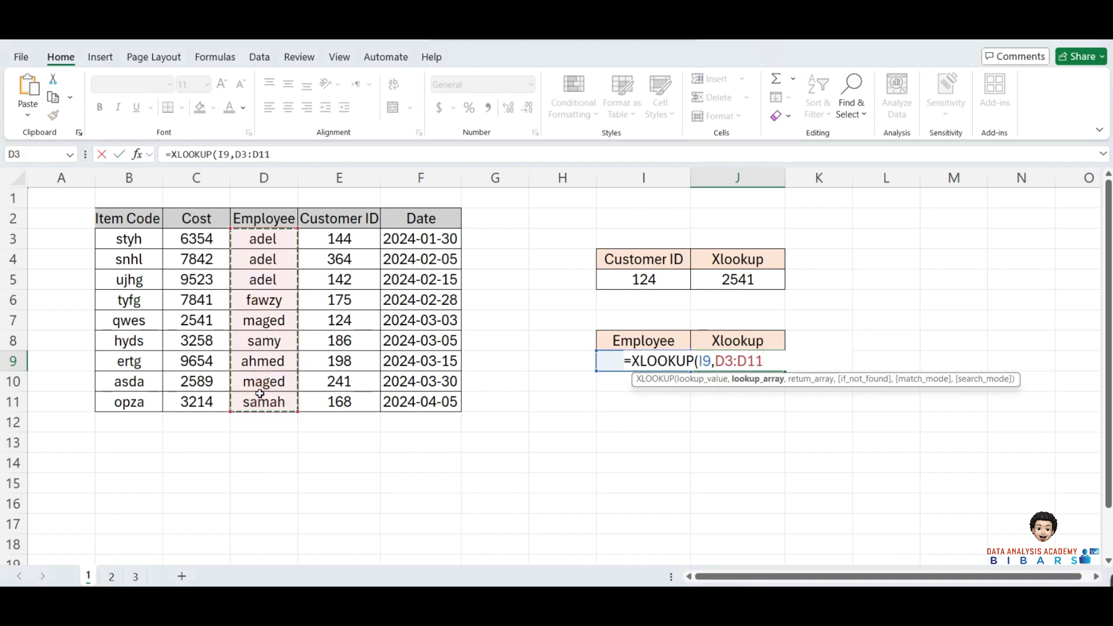
pyautogui.write(',')
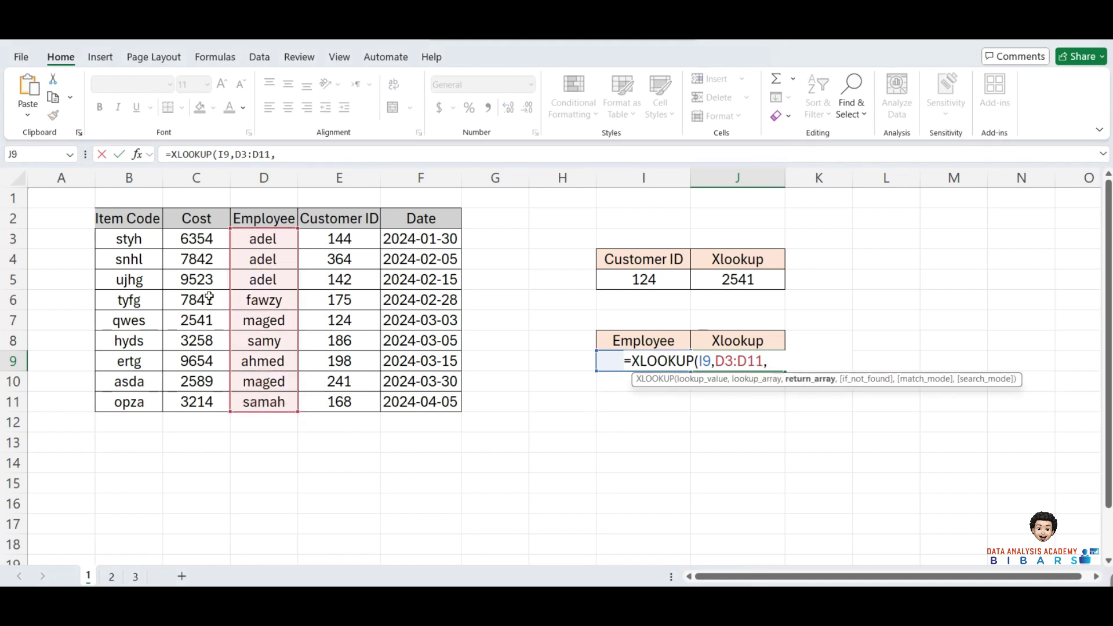
pyautogui.moveTo(193, 243); pyautogui.dragTo(193, 402)
# Step: Finish the J9 formula with if-not-found 0, match mode 0 (exact match) and search mode -1 (last-to-first)
pyautogui.write(',')
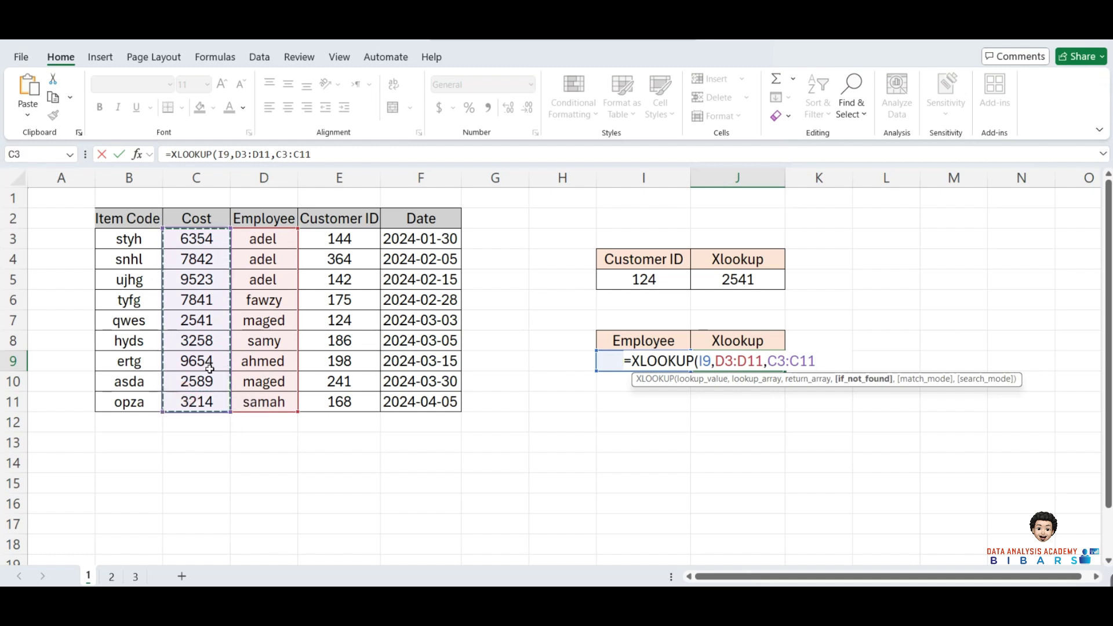
pyautogui.write('0')
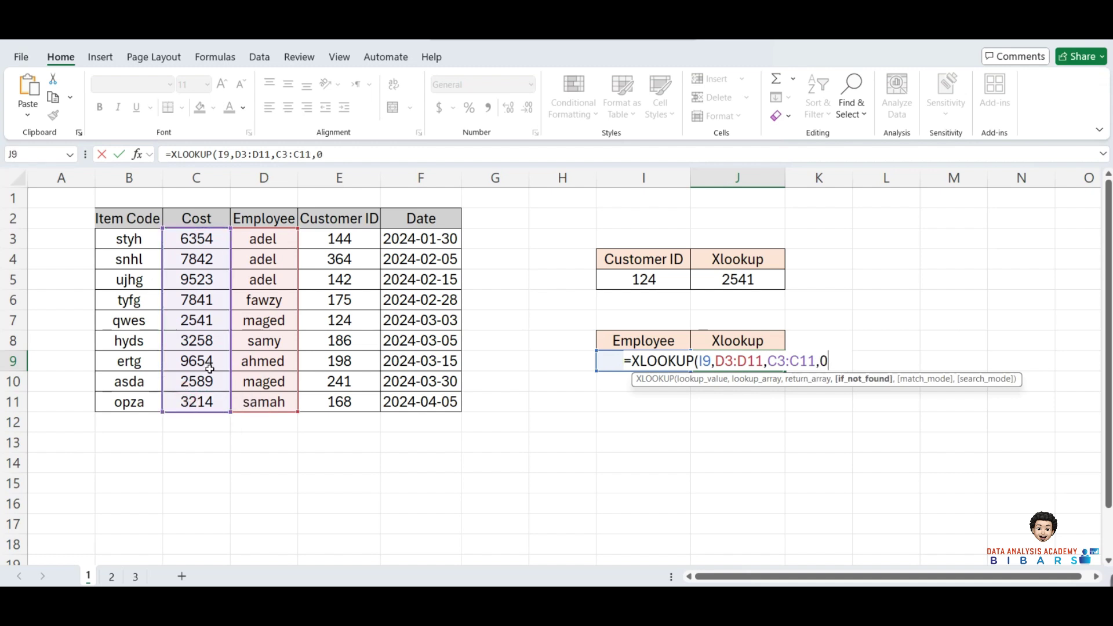
pyautogui.write(',')
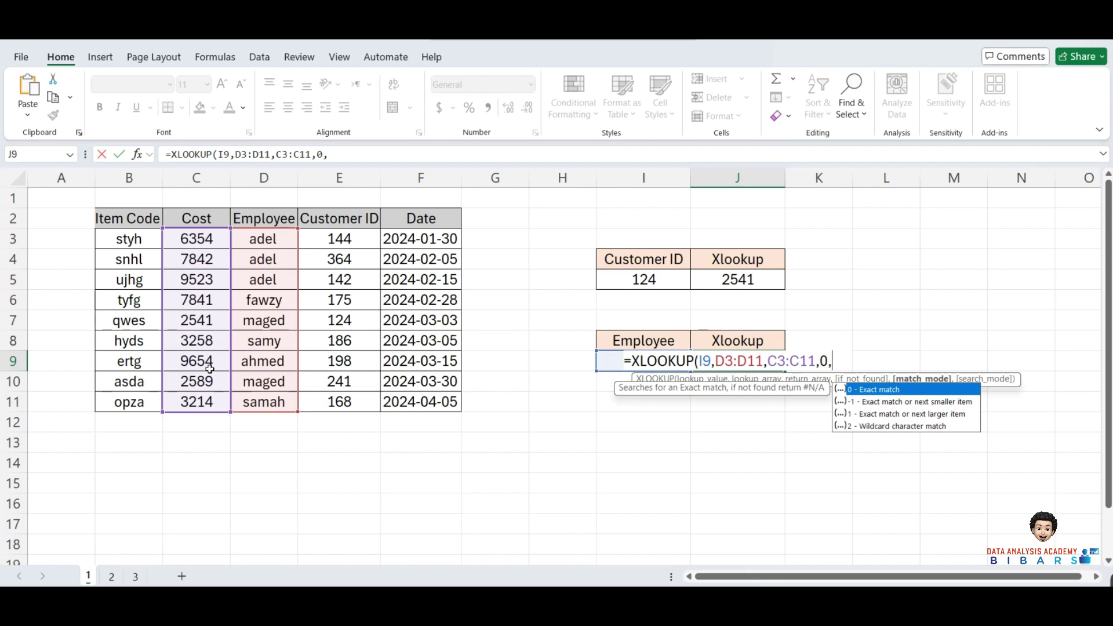
pyautogui.write('0')
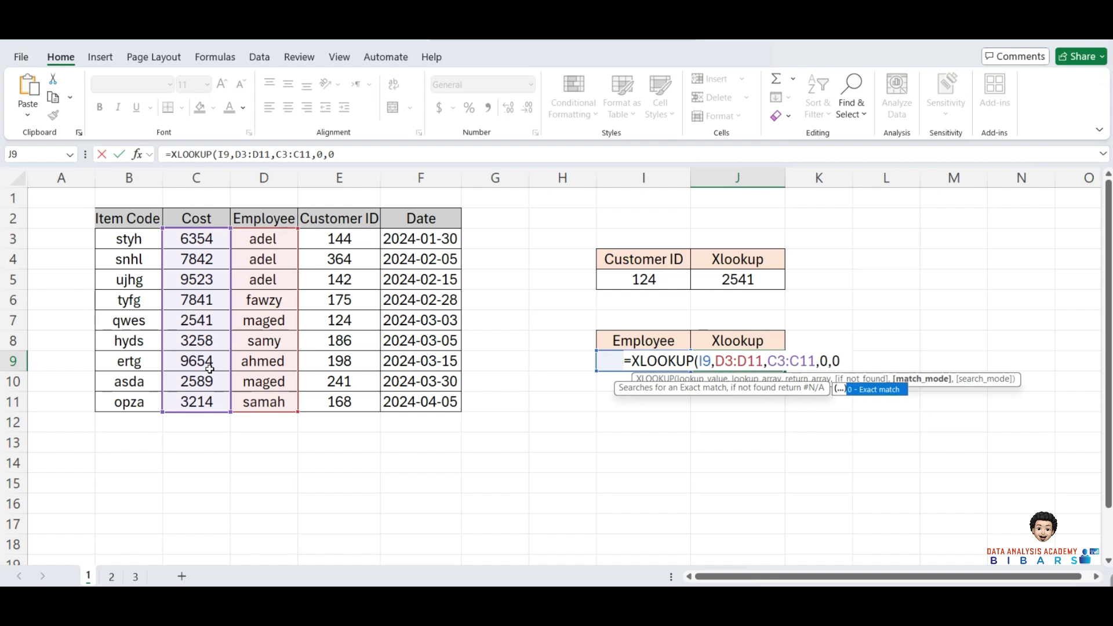
pyautogui.write(',-')
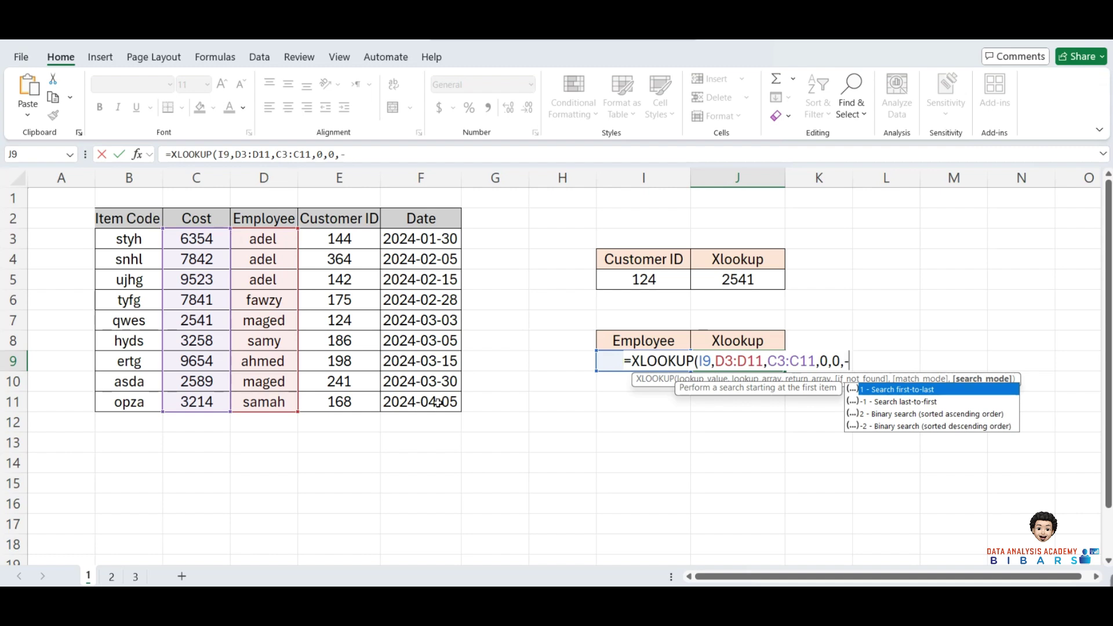
pyautogui.write('1')
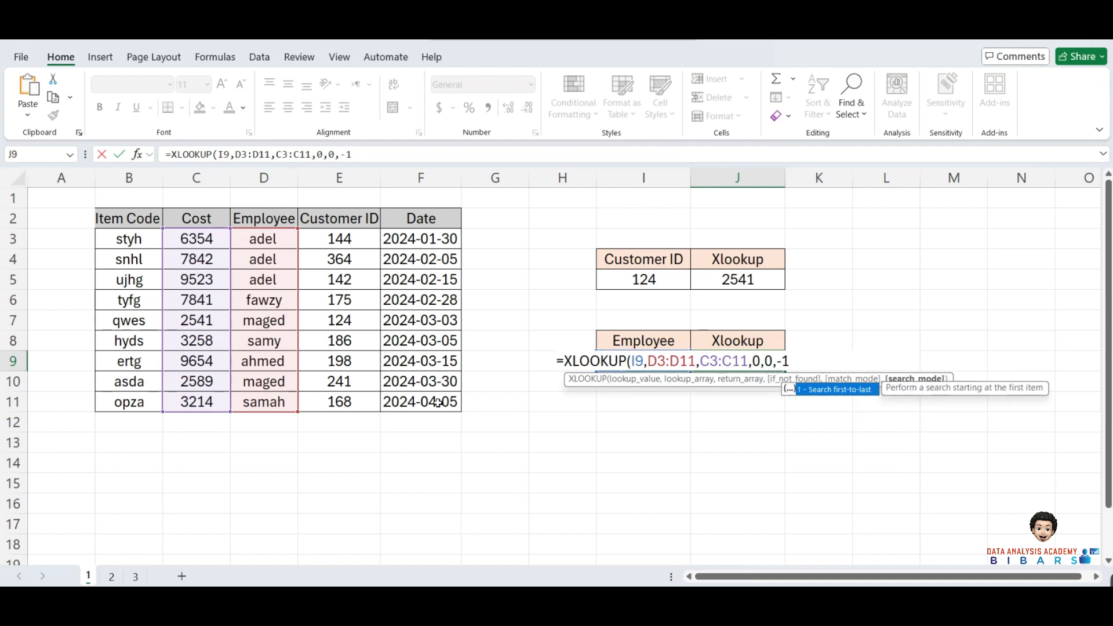
pyautogui.press('Return')
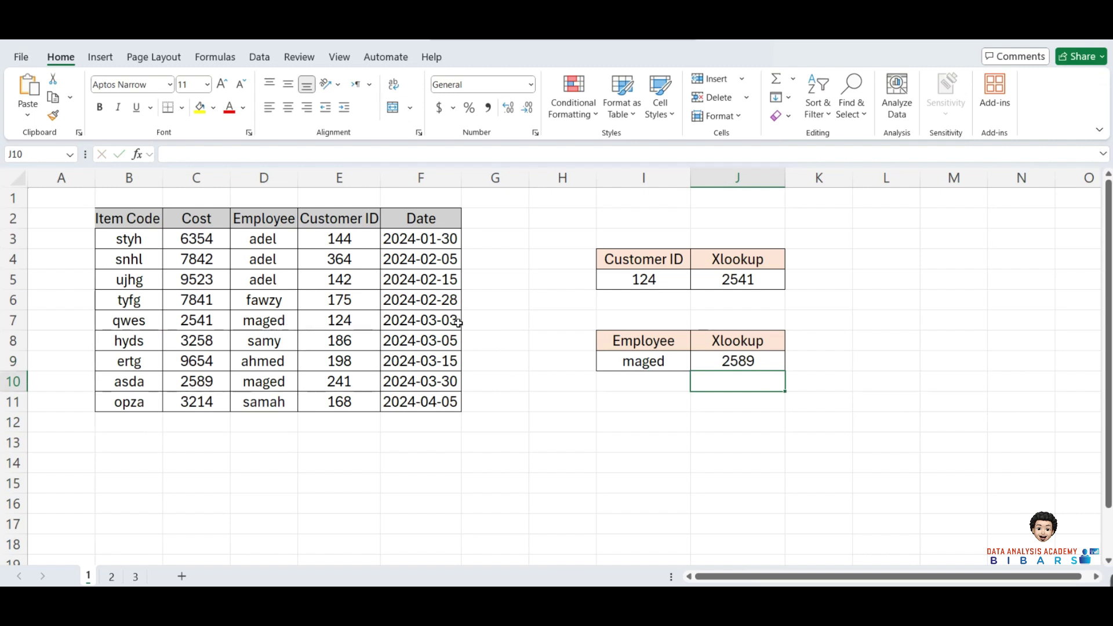
pyautogui.moveTo(460, 323); pyautogui.dragTo(200, 320)
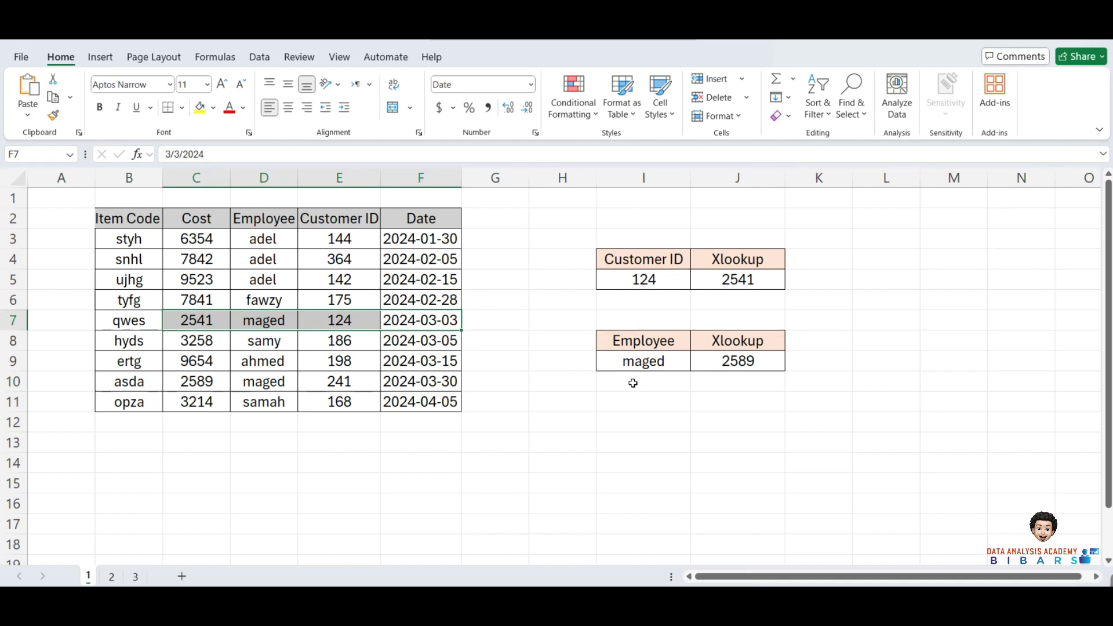
# Step: On sheet 2, enter =XLOOKUP(J5,B4:F4,B8:F8) in the Cost cell K5
pyautogui.click(111, 576)
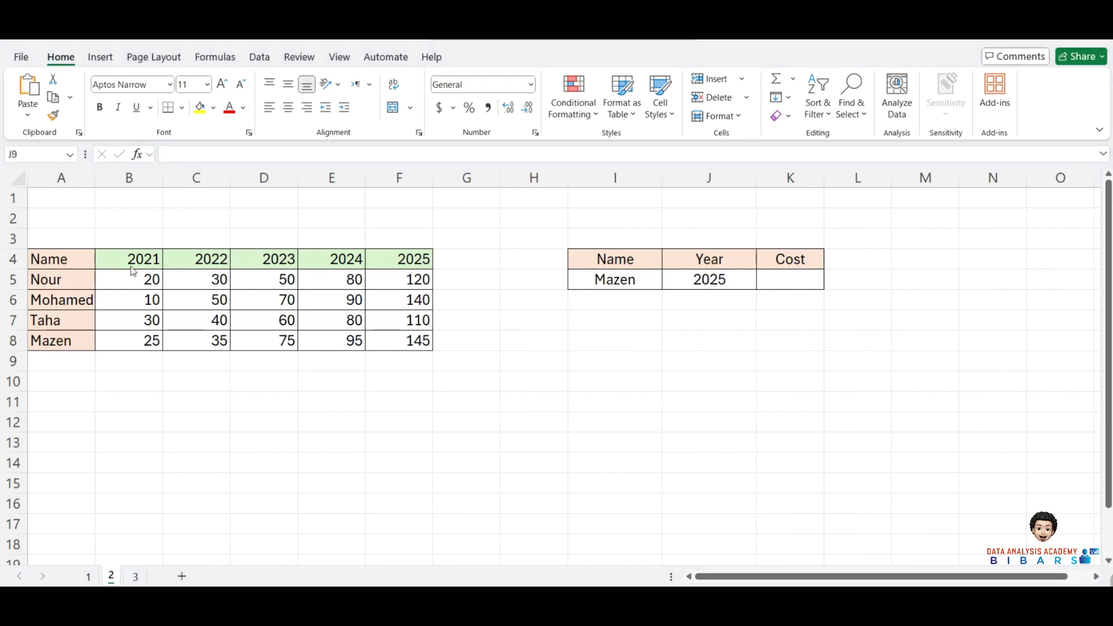
pyautogui.click(784, 281)
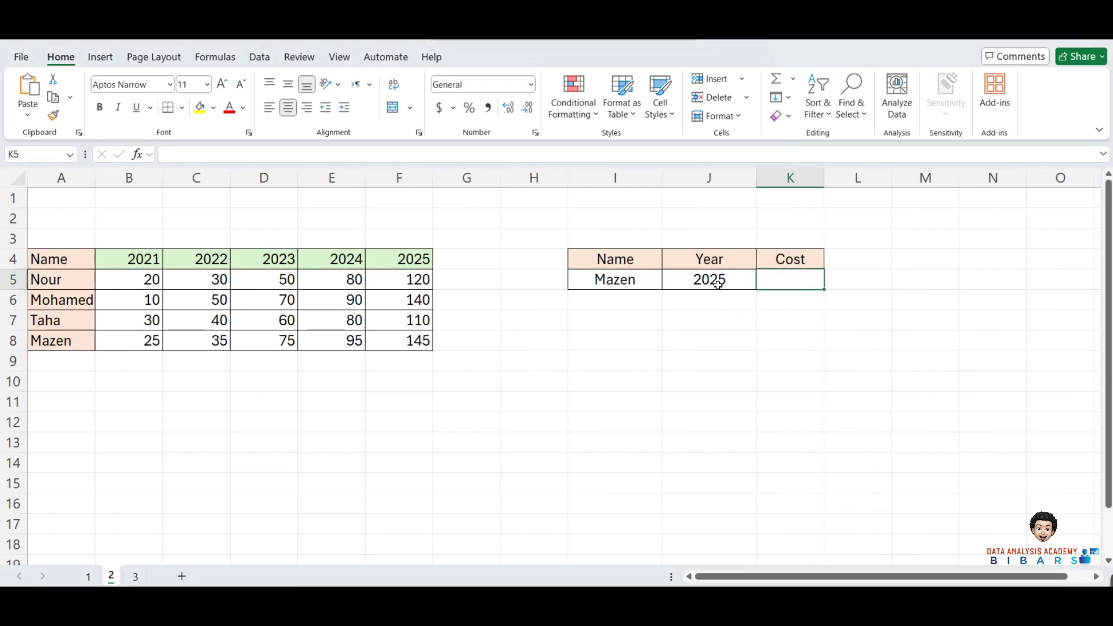
pyautogui.write('=')
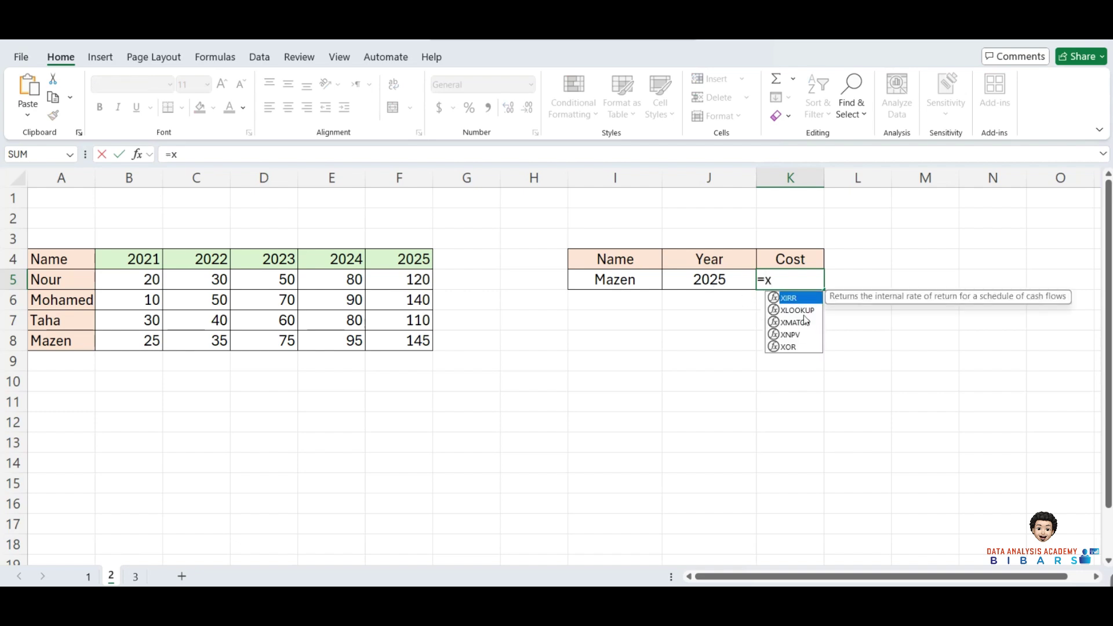
pyautogui.write('x')
pyautogui.doubleClick(799, 310)
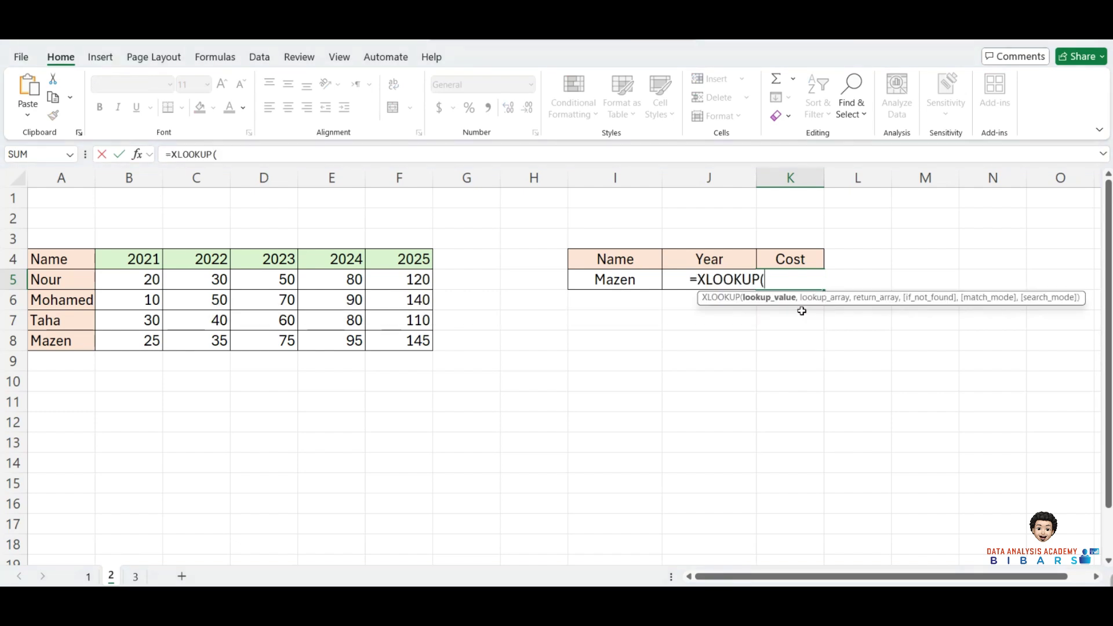
pyautogui.click(672, 285)
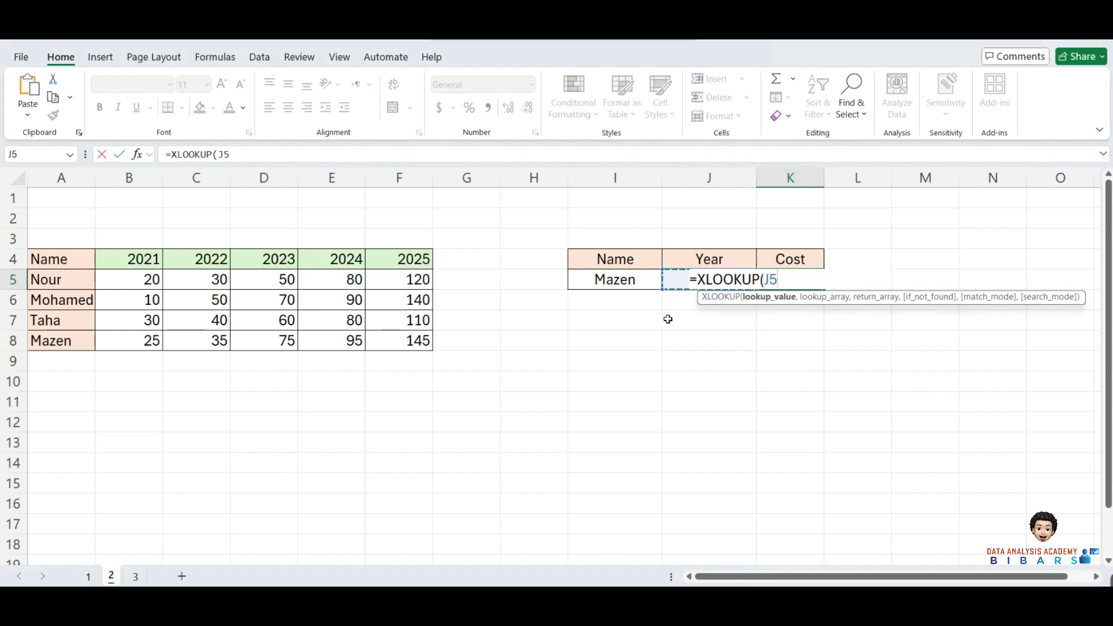
pyautogui.write(',')
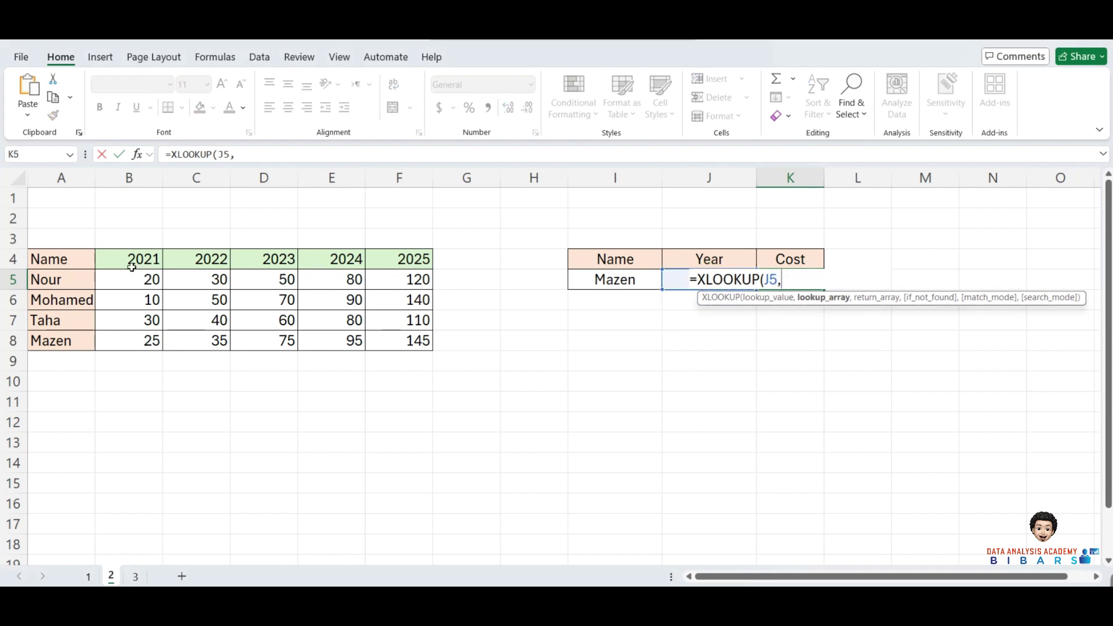
pyautogui.moveTo(129, 264); pyautogui.dragTo(385, 259)
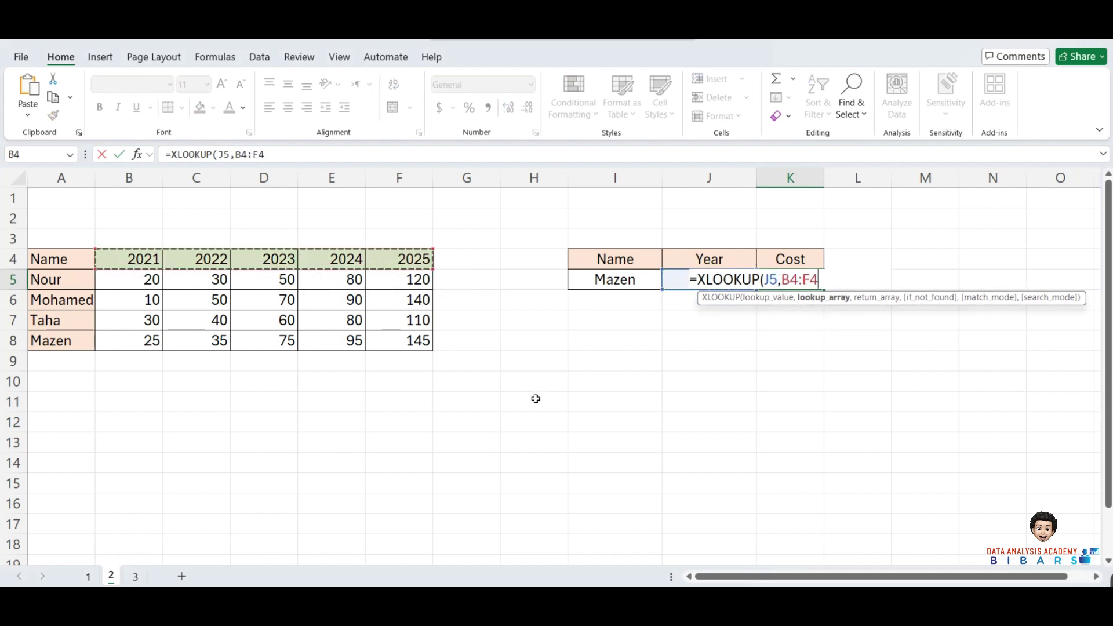
pyautogui.write(',')
pyautogui.moveTo(139, 340); pyautogui.dragTo(398, 331)
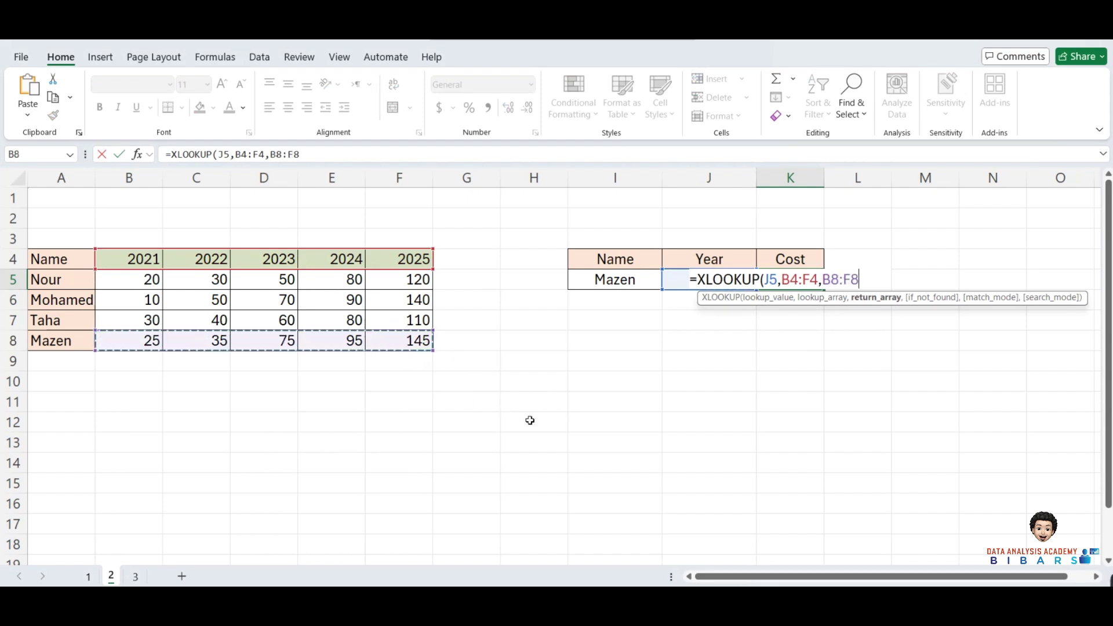
pyautogui.press('Return')
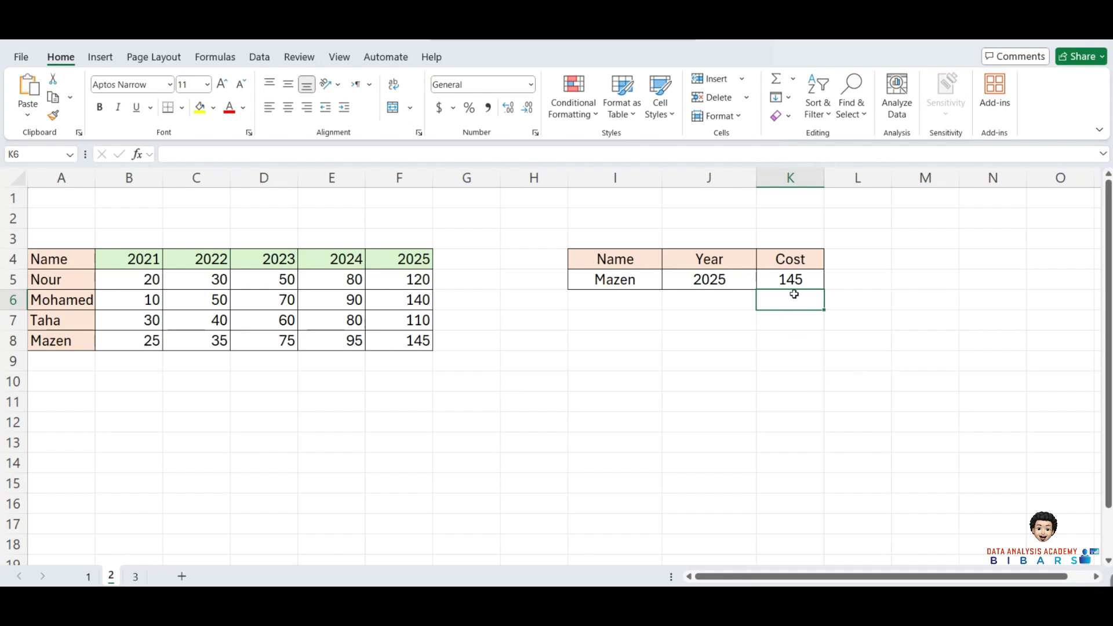
# Step: Replace the Cost formula in K5 with =XLOOKUP(J5,B4:F4,B5:F8) to return the whole column for the year
pyautogui.click(800, 275)
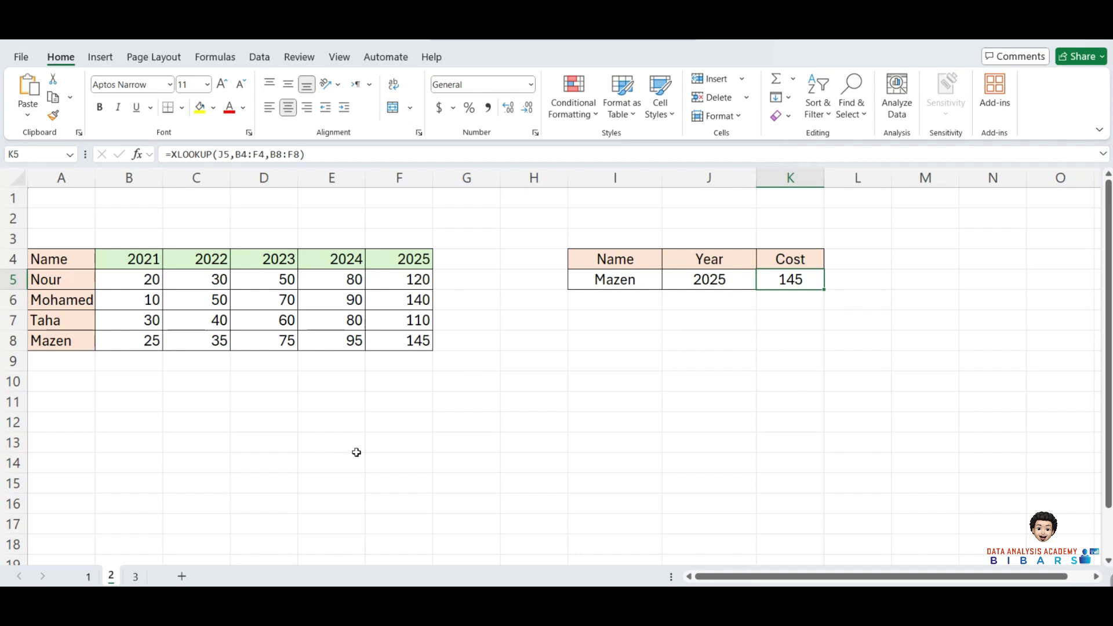
pyautogui.write('=x')
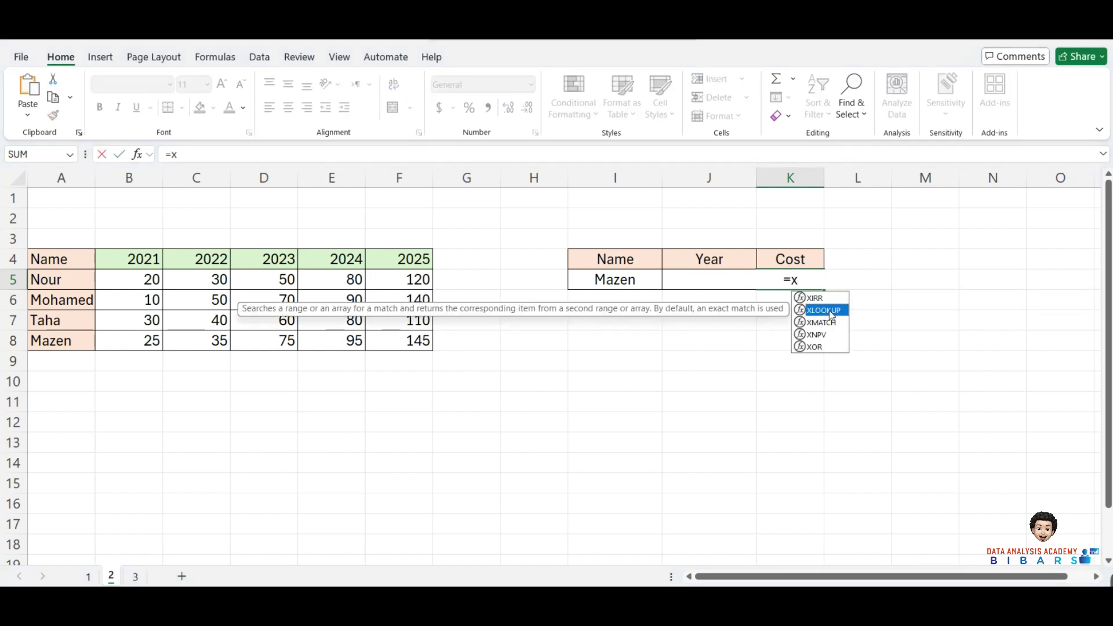
pyautogui.doubleClick(831, 311)
pyautogui.click(675, 288)
pyautogui.write(',')
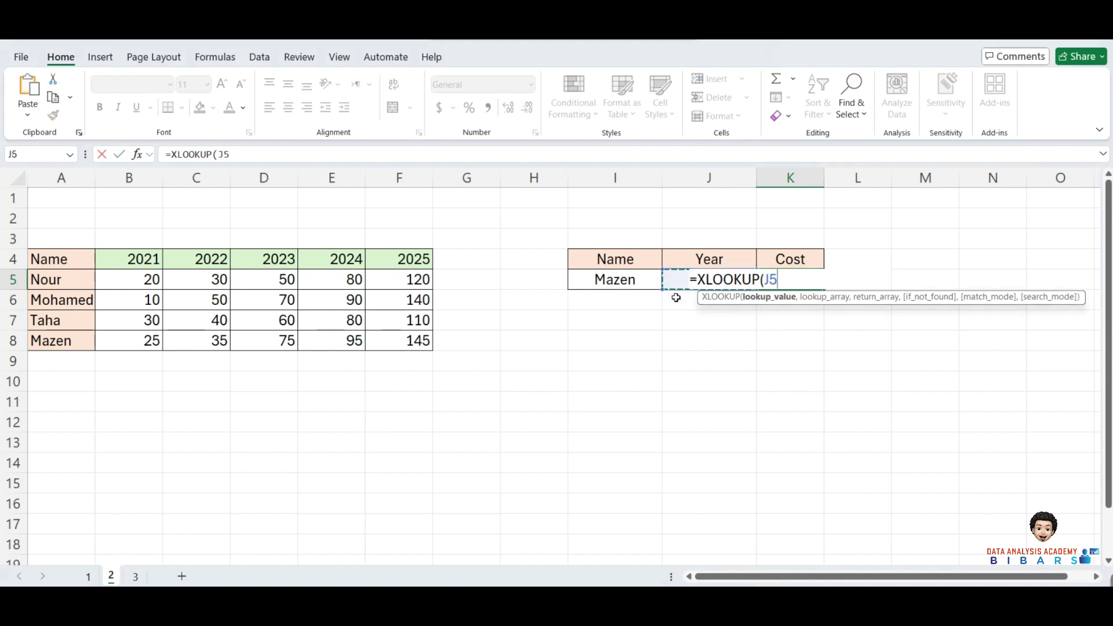
pyautogui.moveTo(131, 262); pyautogui.dragTo(393, 259)
pyautogui.write(',')
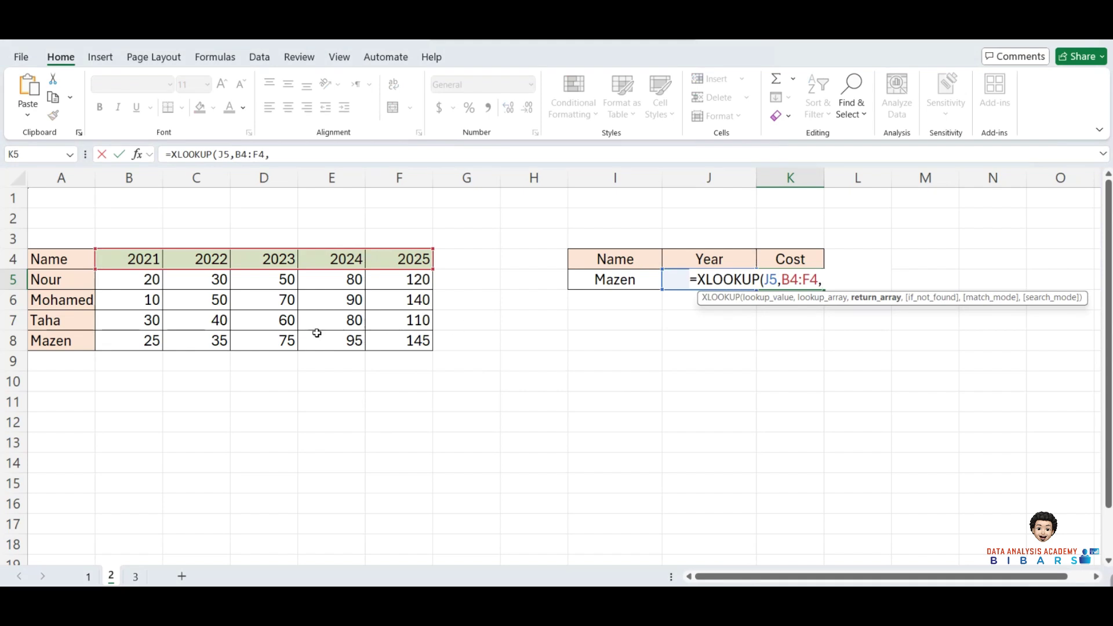
pyautogui.moveTo(145, 280); pyautogui.dragTo(397, 339)
pyautogui.write(')')
pyautogui.press('Return')
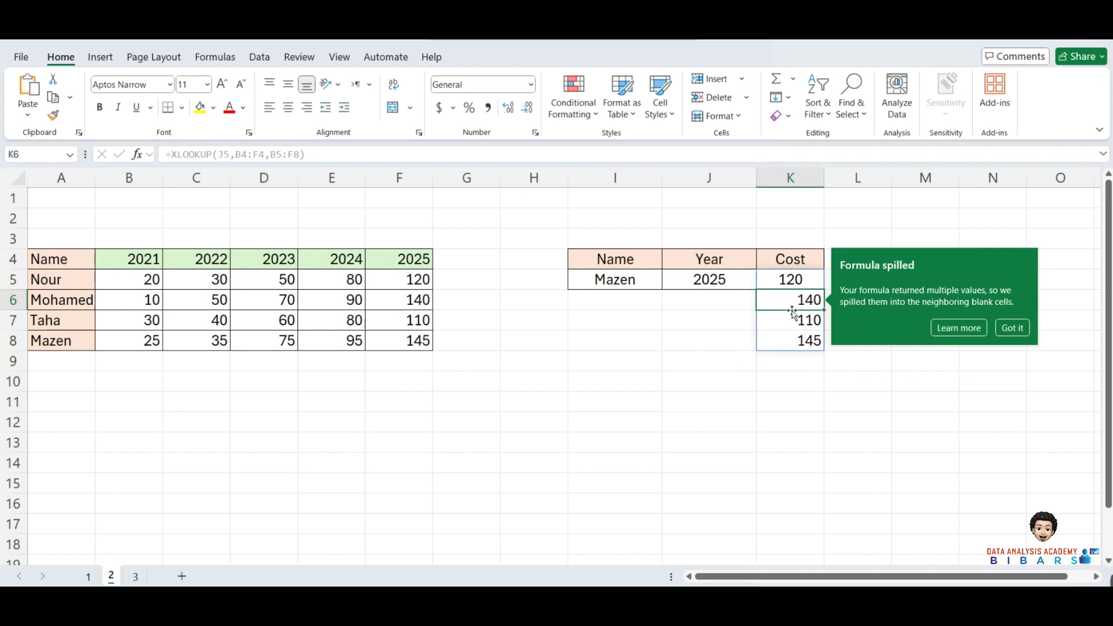
# Step: Compare the spilled results in K5:K8 with the 2025 column in F5:F8
pyautogui.moveTo(795, 279); pyautogui.dragTo(792, 337)
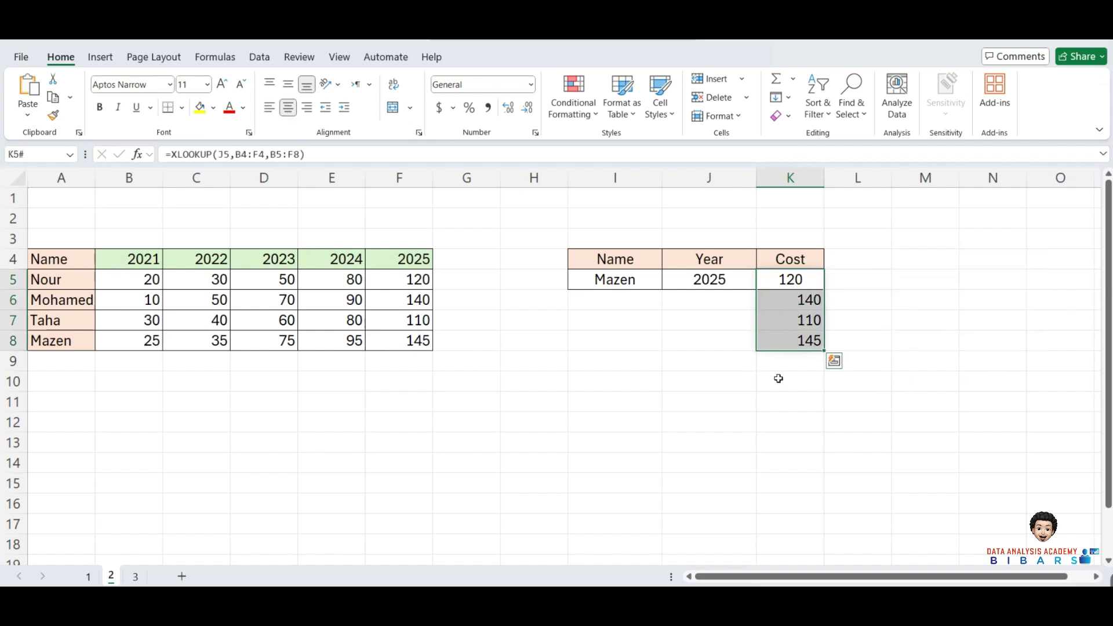
pyautogui.click(414, 287)
pyautogui.moveTo(414, 287); pyautogui.dragTo(413, 343)
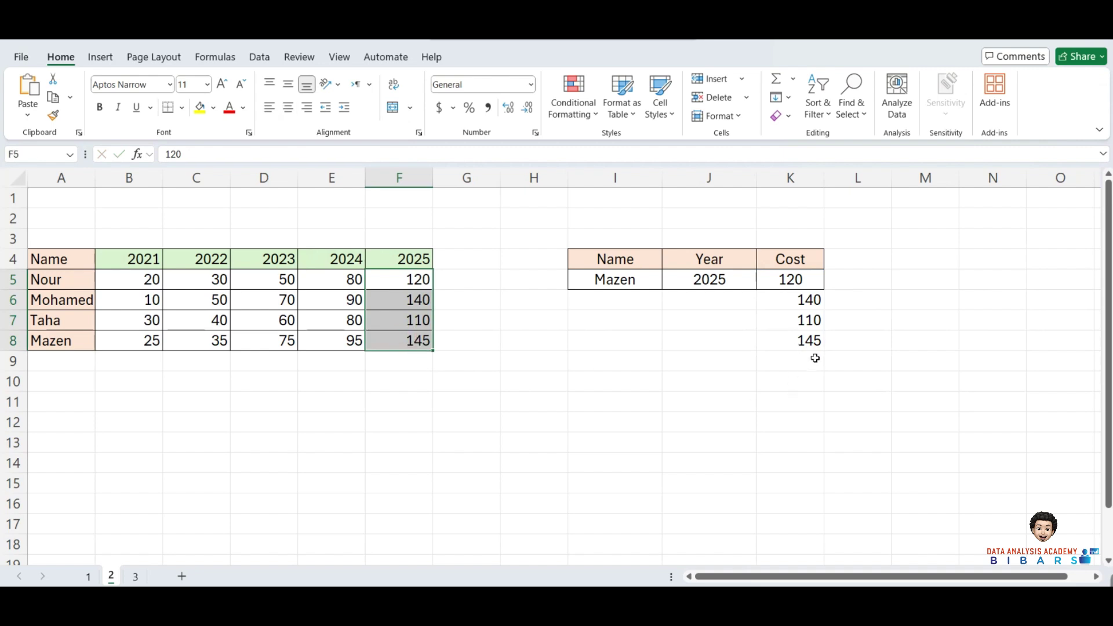
# Step: Set the lookup year in J5 to 2024
pyautogui.click(717, 279)
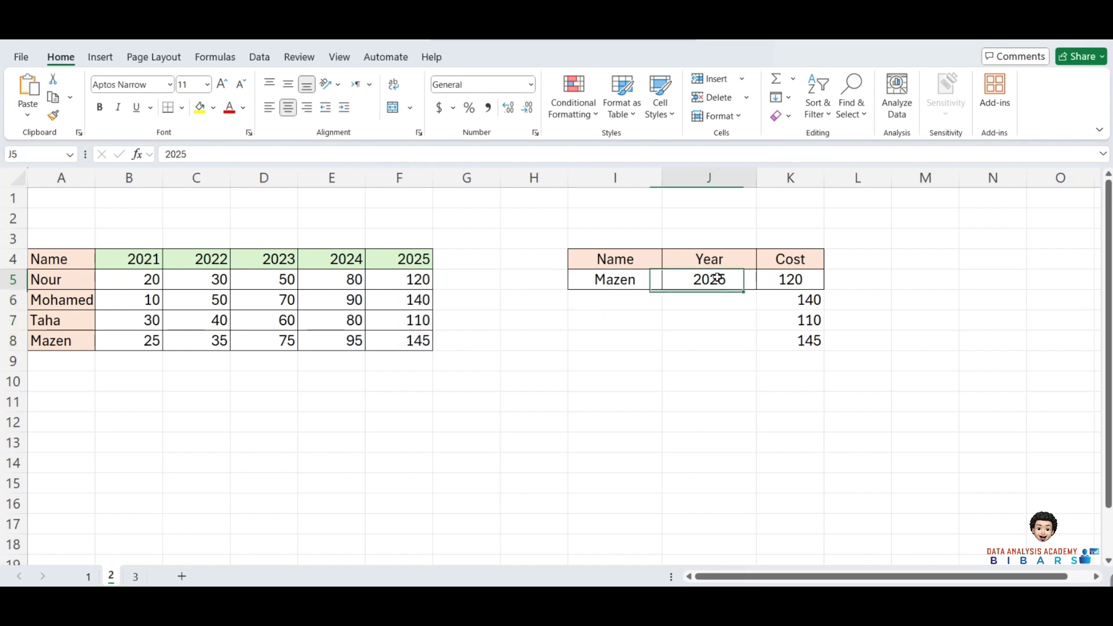
pyautogui.write('2025')
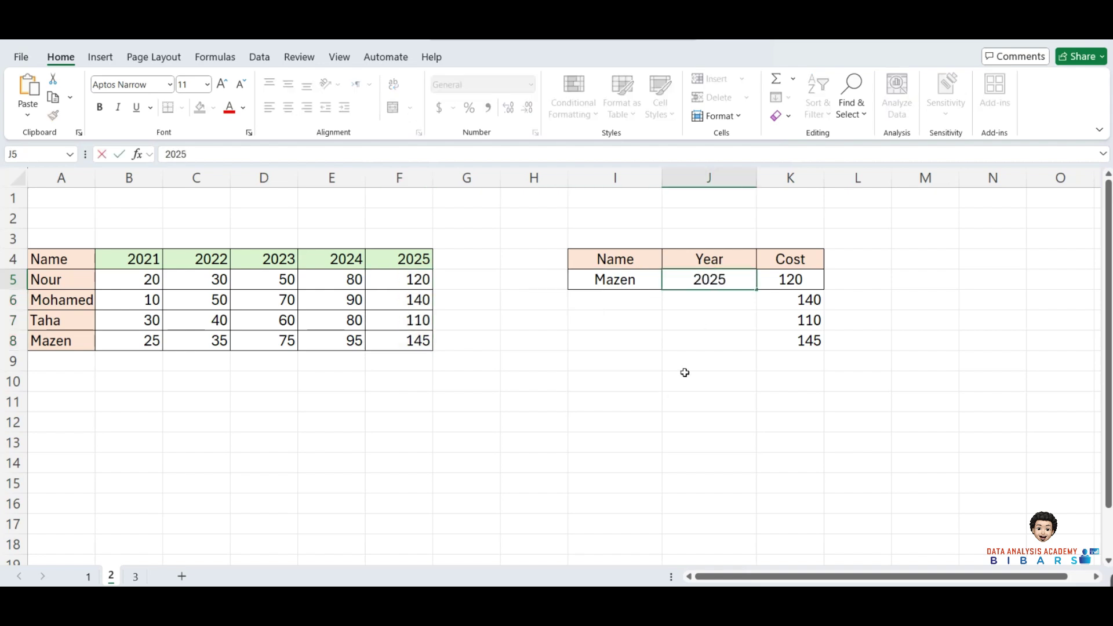
pyautogui.press('BackSpace')
pyautogui.write('4')
pyautogui.press('Return')
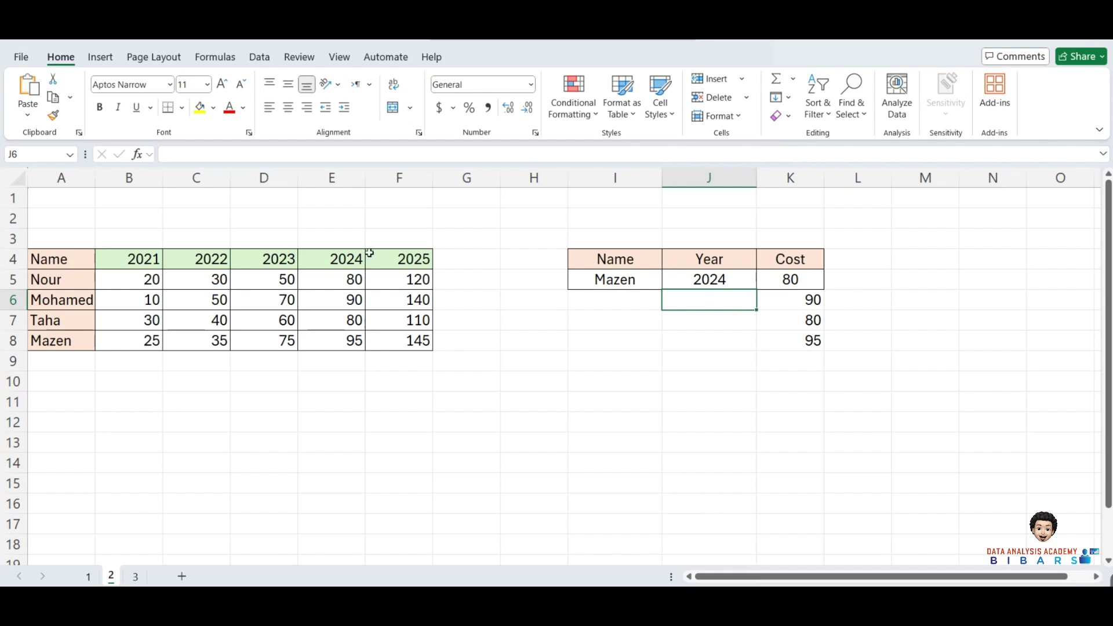
# Step: Nest the existing K5 formula as return array, giving =XLOOKUP(I5,A5:A8,XLOOKUP(J5,B4:F4,B5:F8)), and accept the closing-parenthesis correction
pyautogui.click(809, 281)
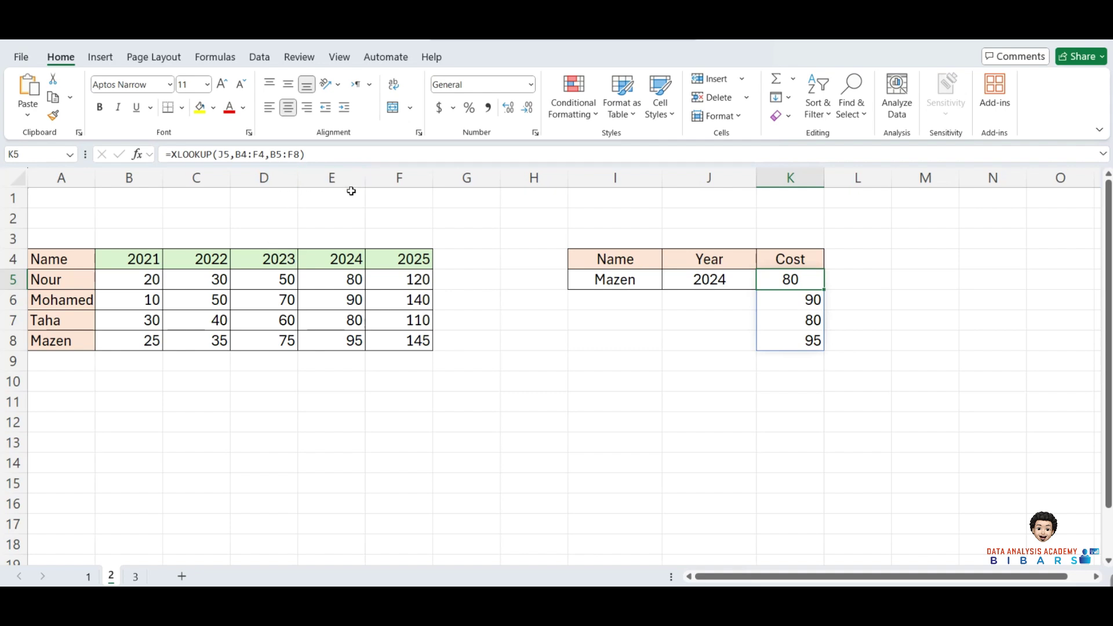
pyautogui.moveTo(319, 153); pyautogui.dragTo(176, 154)
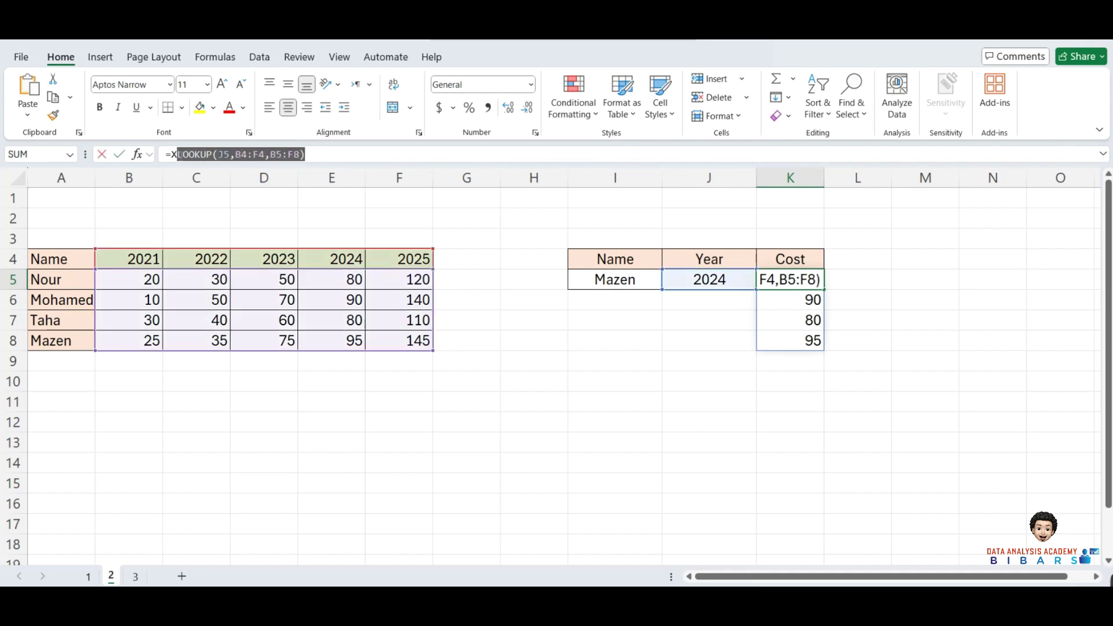
pyautogui.press('BackSpace')
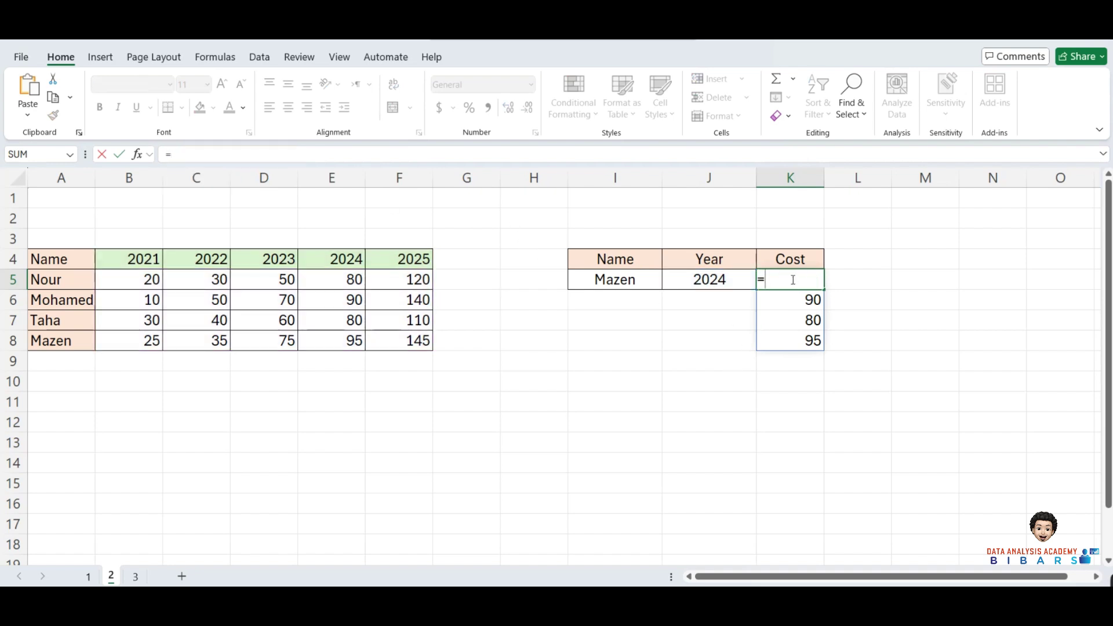
pyautogui.write('xl')
pyautogui.press('Tab')
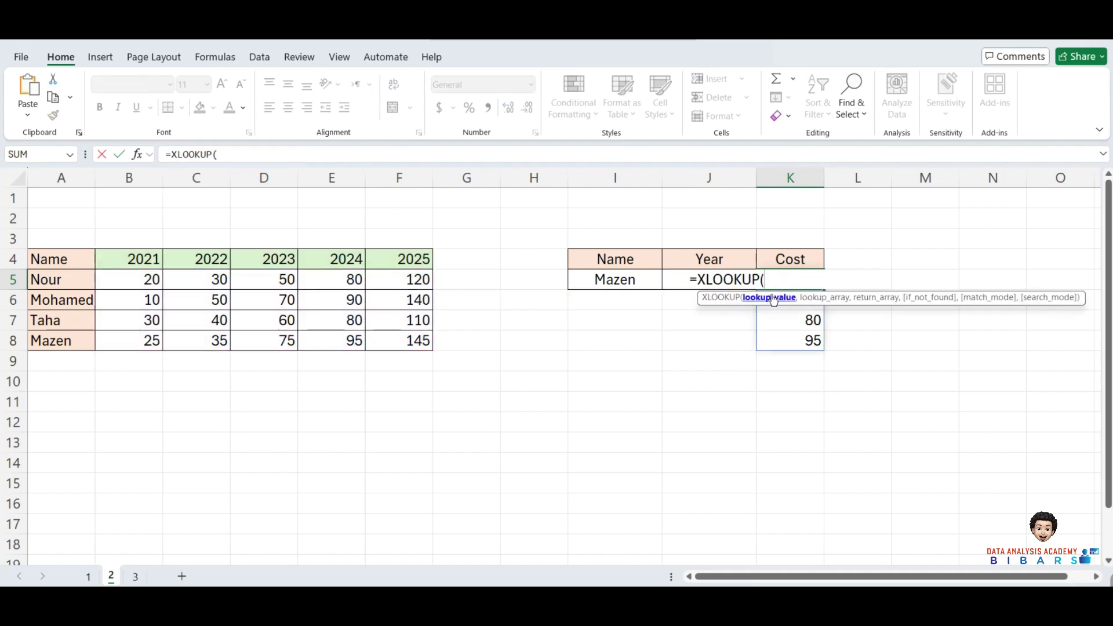
pyautogui.click(635, 284)
pyautogui.write(',')
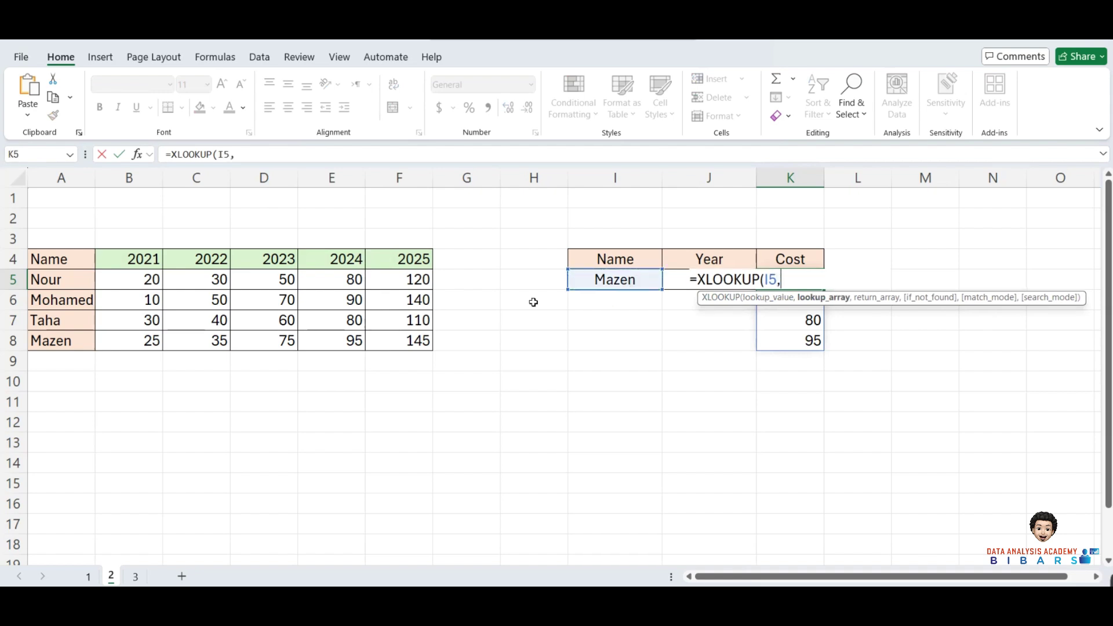
pyautogui.moveTo(35, 287); pyautogui.dragTo(44, 339)
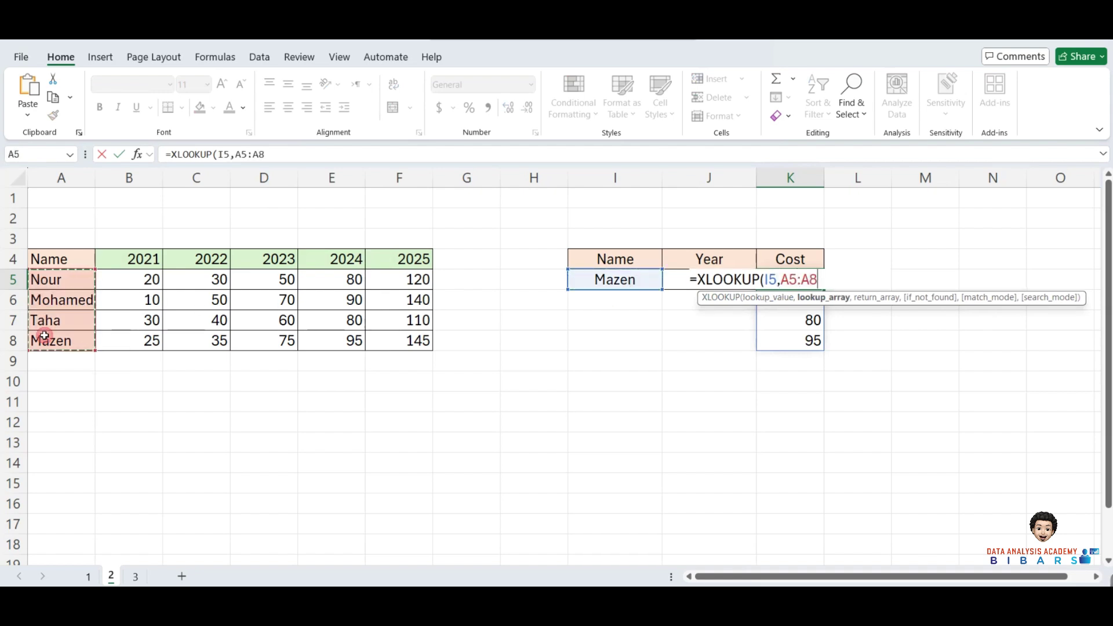
pyautogui.write(',')
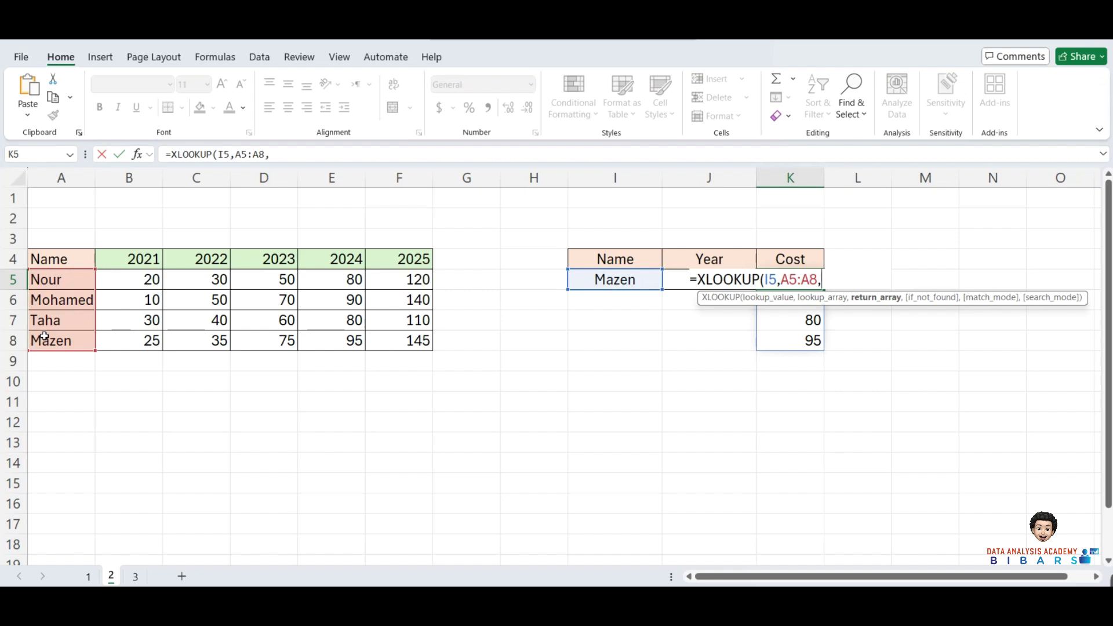
pyautogui.write('XLOOKUP(J5,B4:F4,B5:F8)')
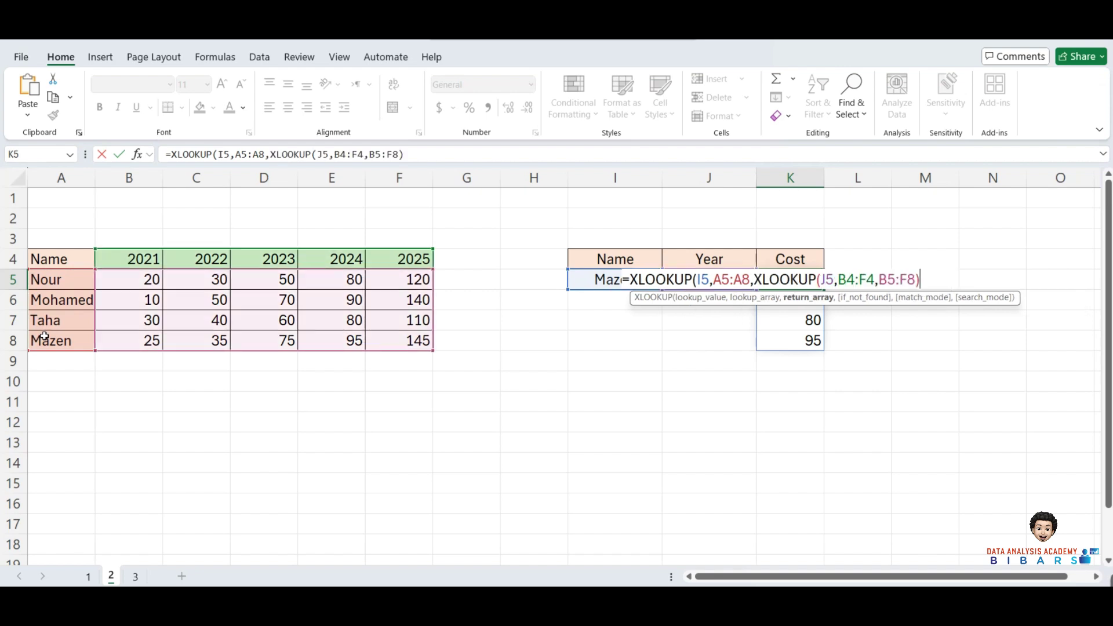
pyautogui.press('Return')
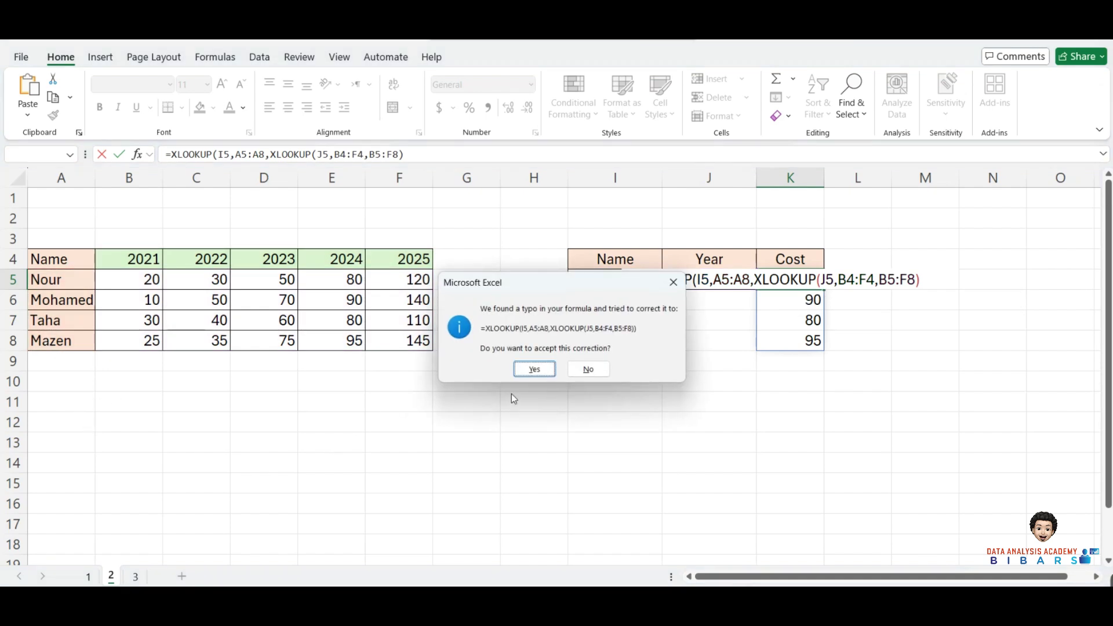
pyautogui.click(535, 370)
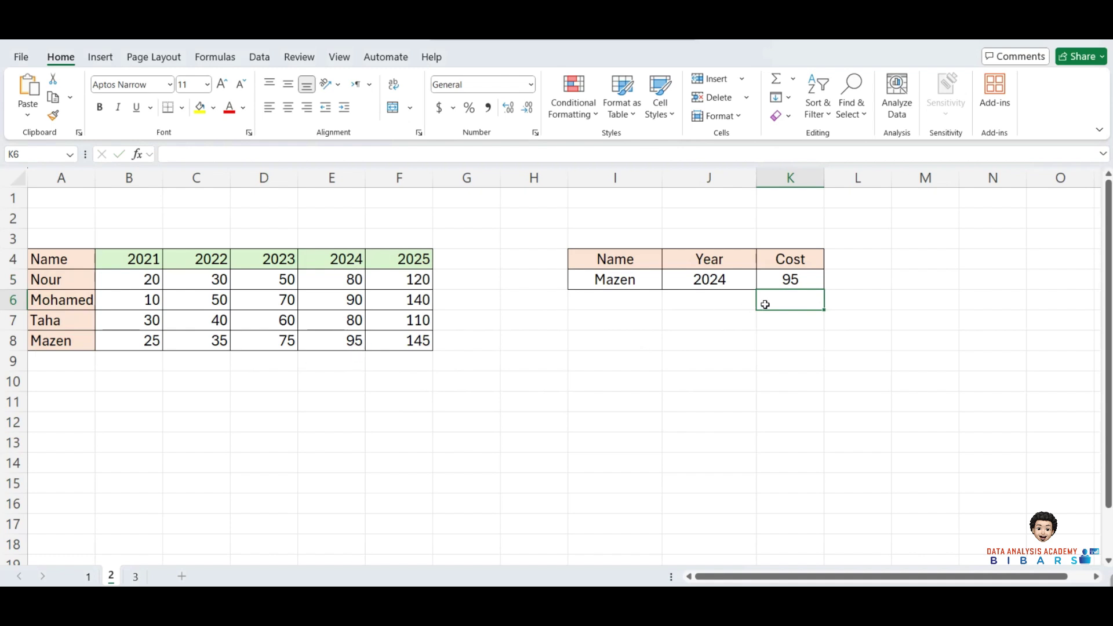
# Step: Set the lookup year in J5 to 2023 and check the result against the source value in D8
pyautogui.click(795, 281)
pyautogui.click(711, 280)
pyautogui.write('20')
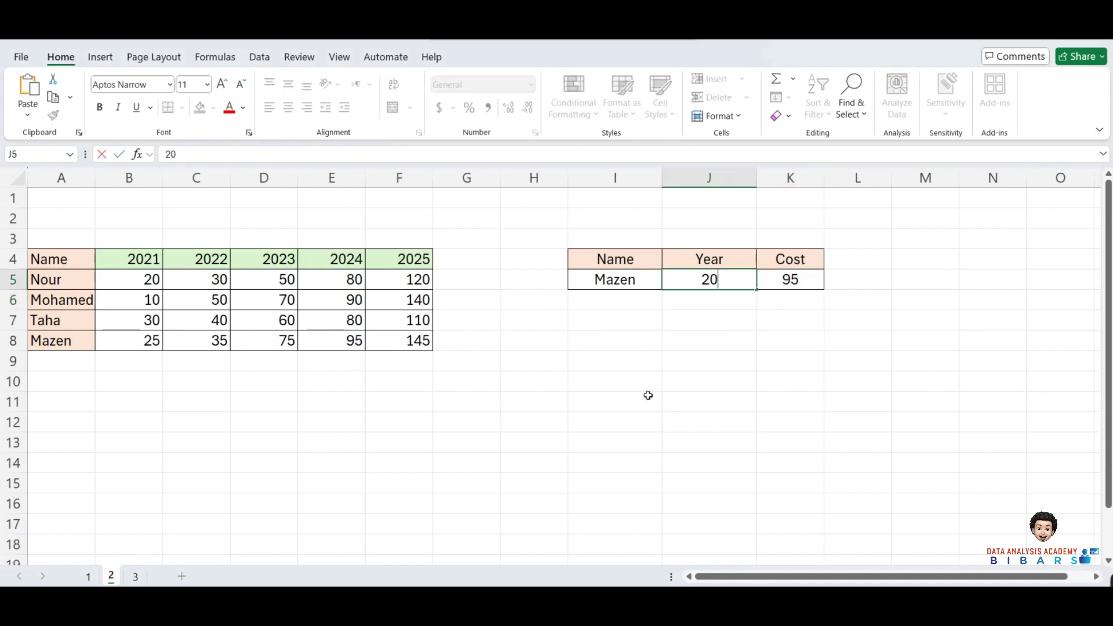
pyautogui.write('23')
pyautogui.press('Return')
pyautogui.click(280, 341)
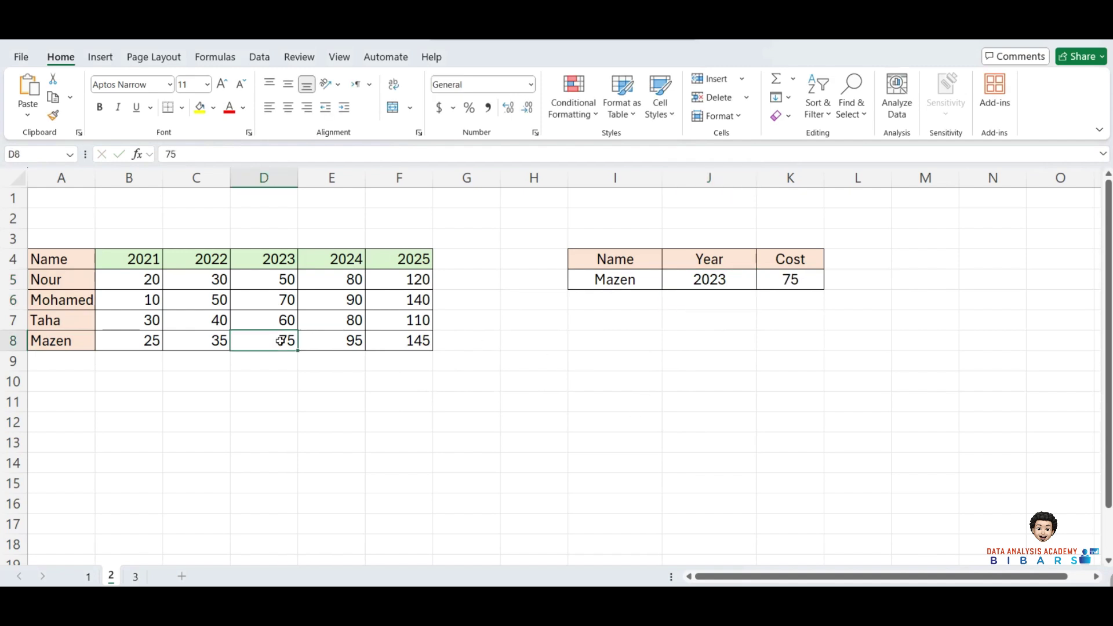
# Step: Change the lookup name in I5 to the one in A7 and check the nested formula in K5
pyautogui.click(656, 280)
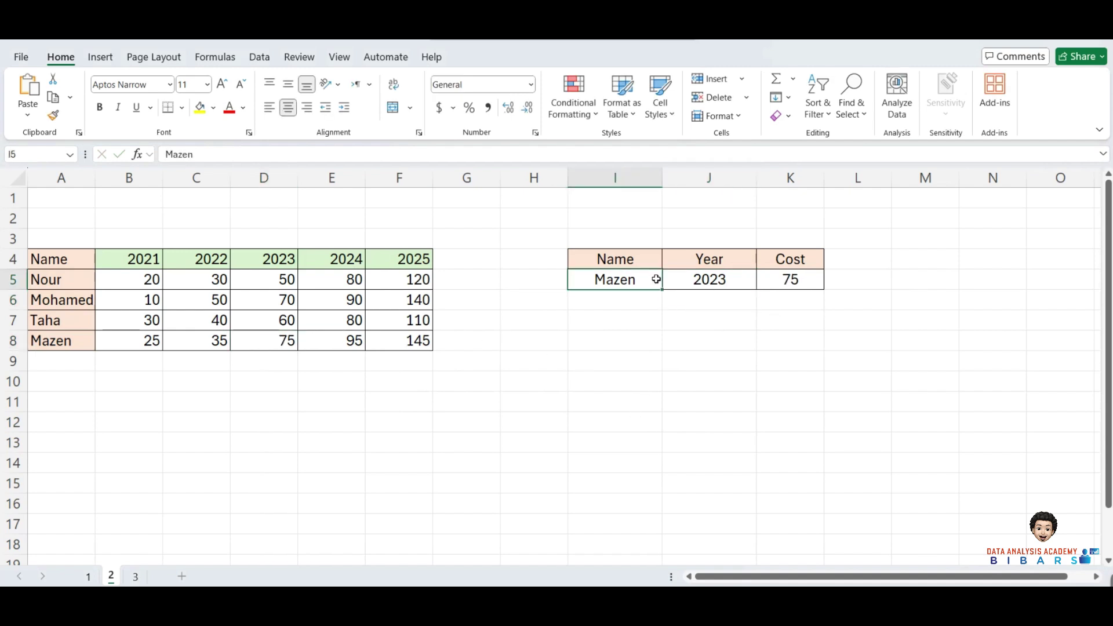
pyautogui.write('Taha')
pyautogui.click(624, 338)
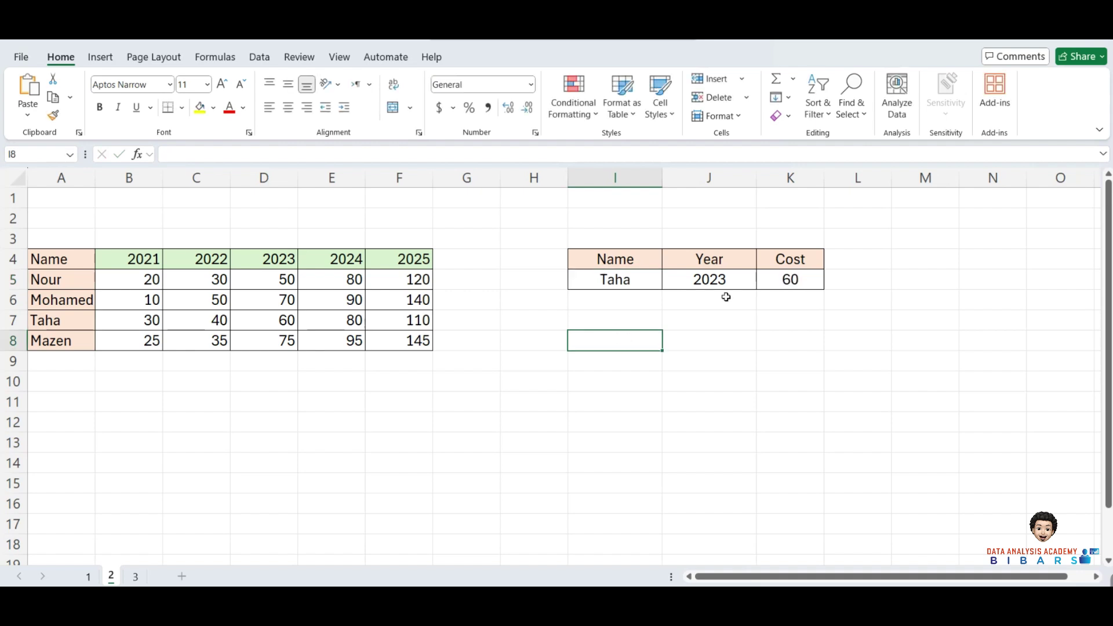
pyautogui.click(769, 284)
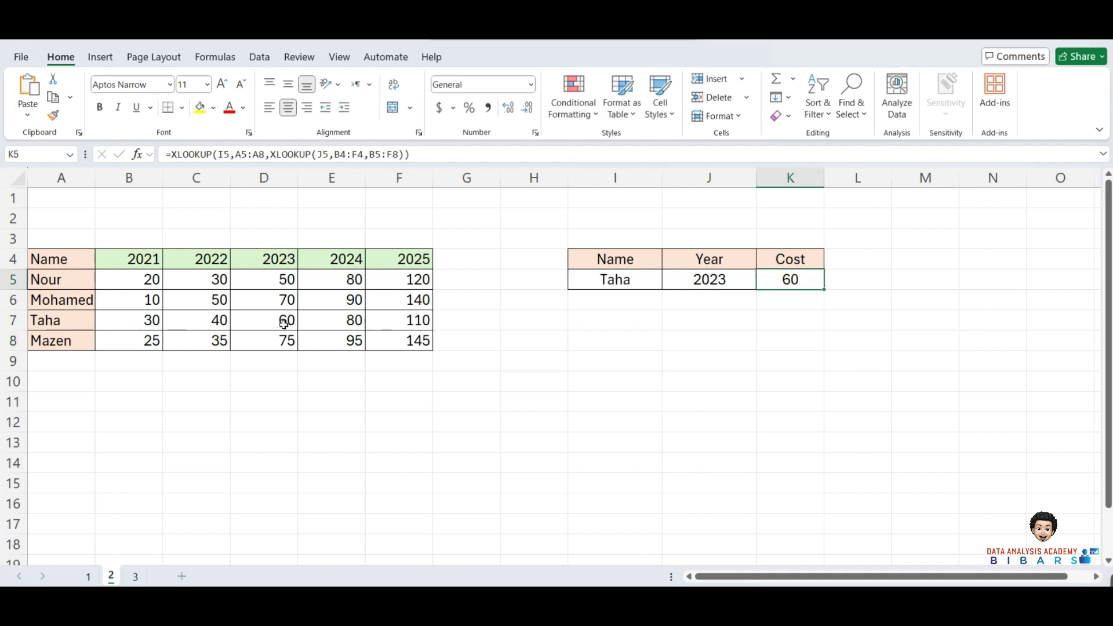
pyautogui.click(467, 422)
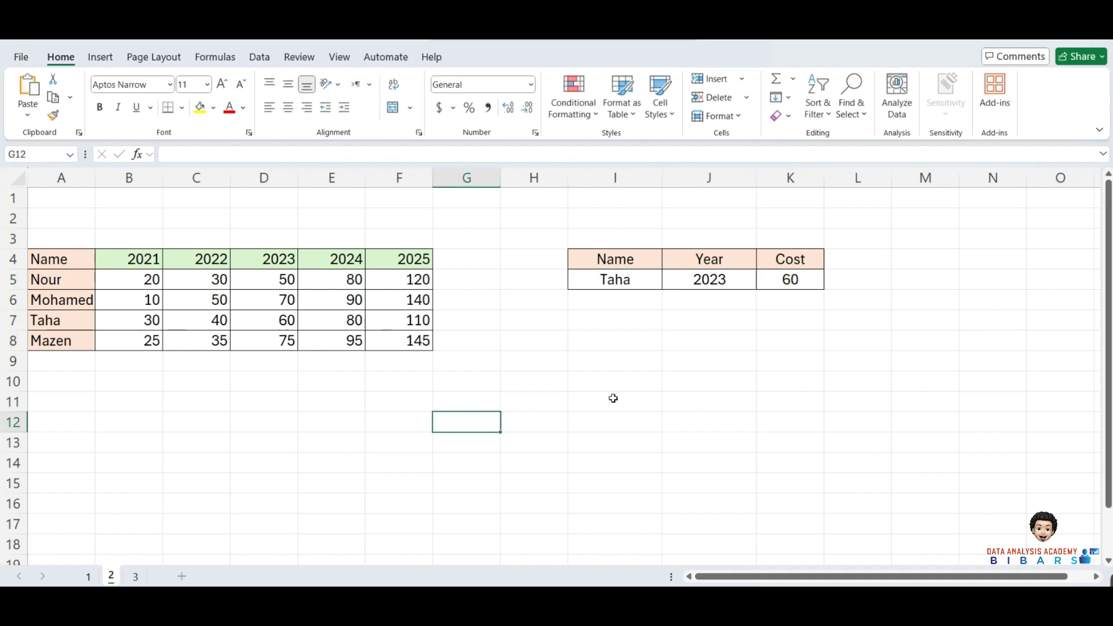
# Step: Open sheet 3 and review the employee names and their Jan sales figures
pyautogui.click(136, 577)
pyautogui.moveTo(81, 258); pyautogui.dragTo(82, 401)
pyautogui.moveTo(185, 279); pyautogui.dragTo(186, 338)
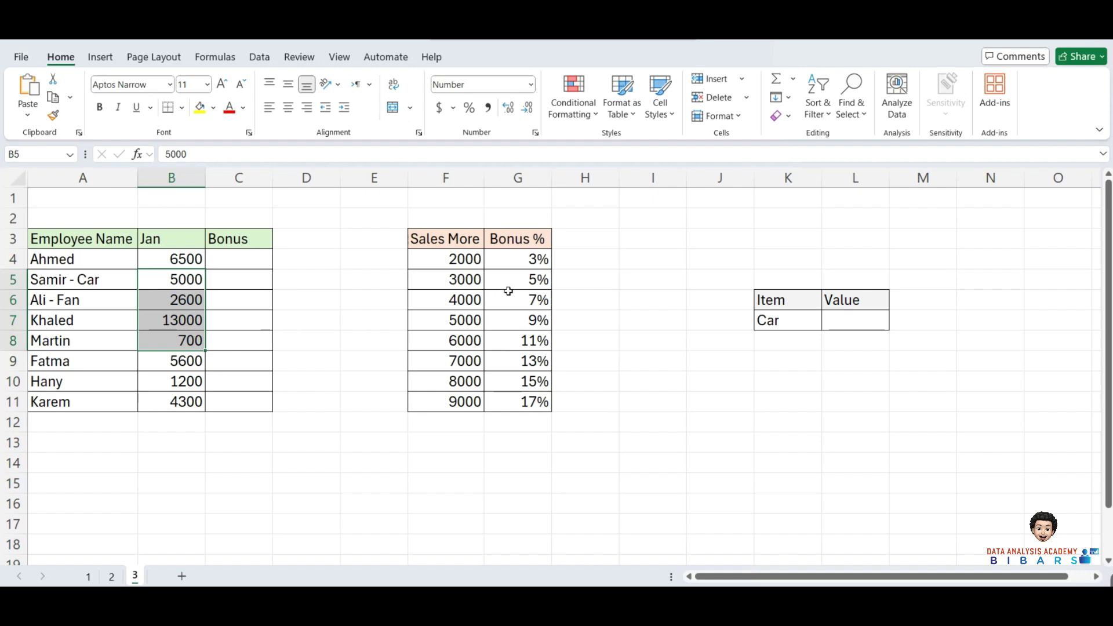
# Step: Start an XLOOKUP formula in C4 with B4 as the lookup value and sales thresholds F4:F11 as the lookup array
pyautogui.click(237, 258)
pyautogui.write('=')
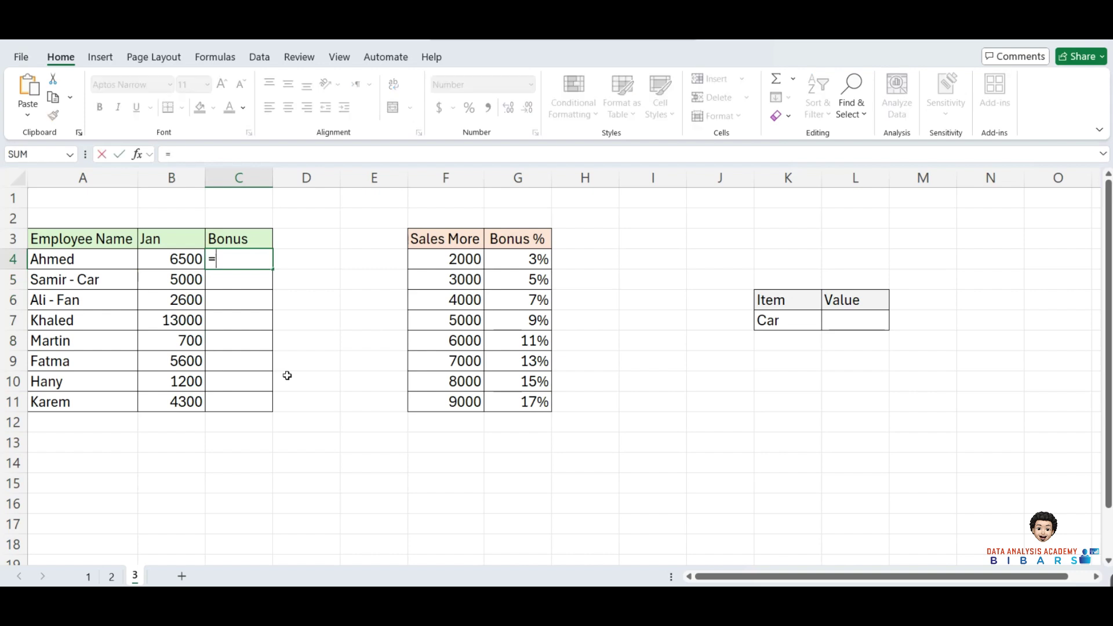
pyautogui.write('x')
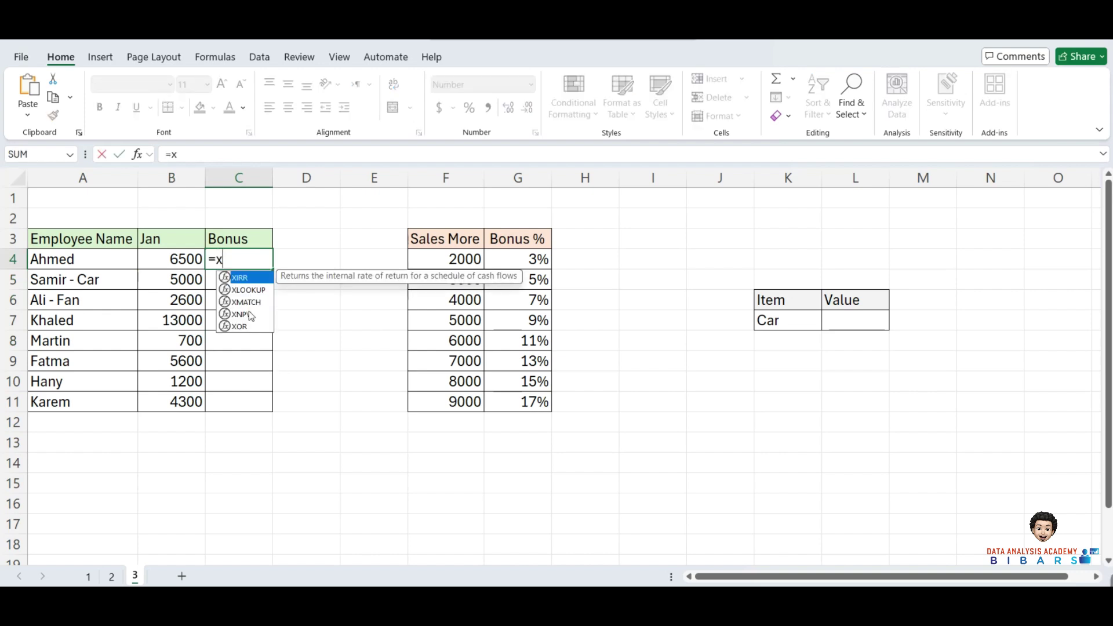
pyautogui.doubleClick(250, 290)
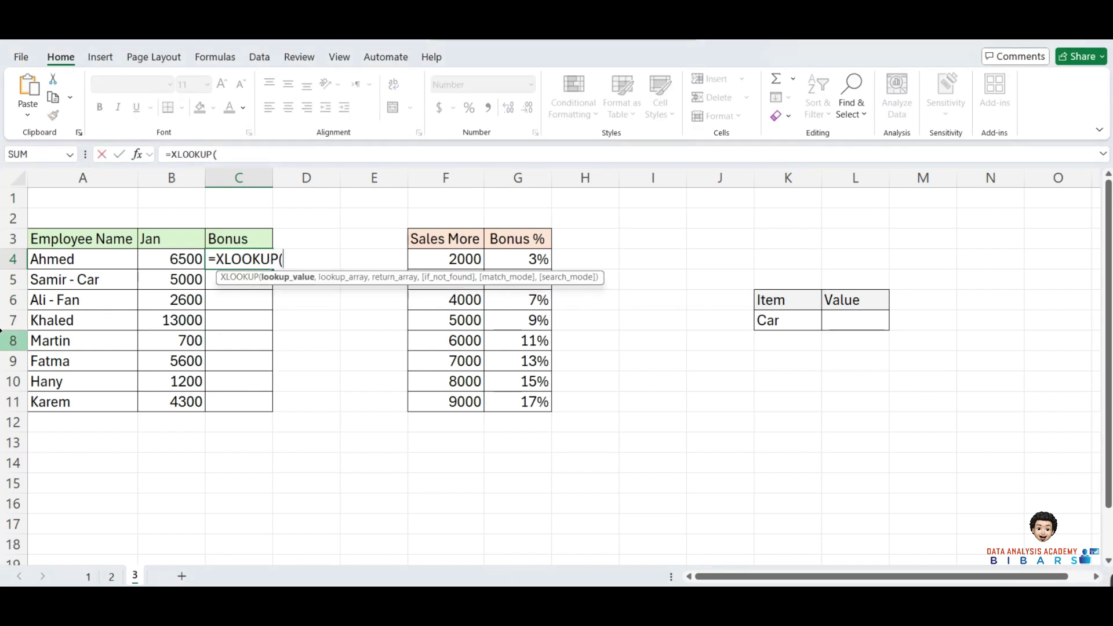
pyautogui.click(186, 256)
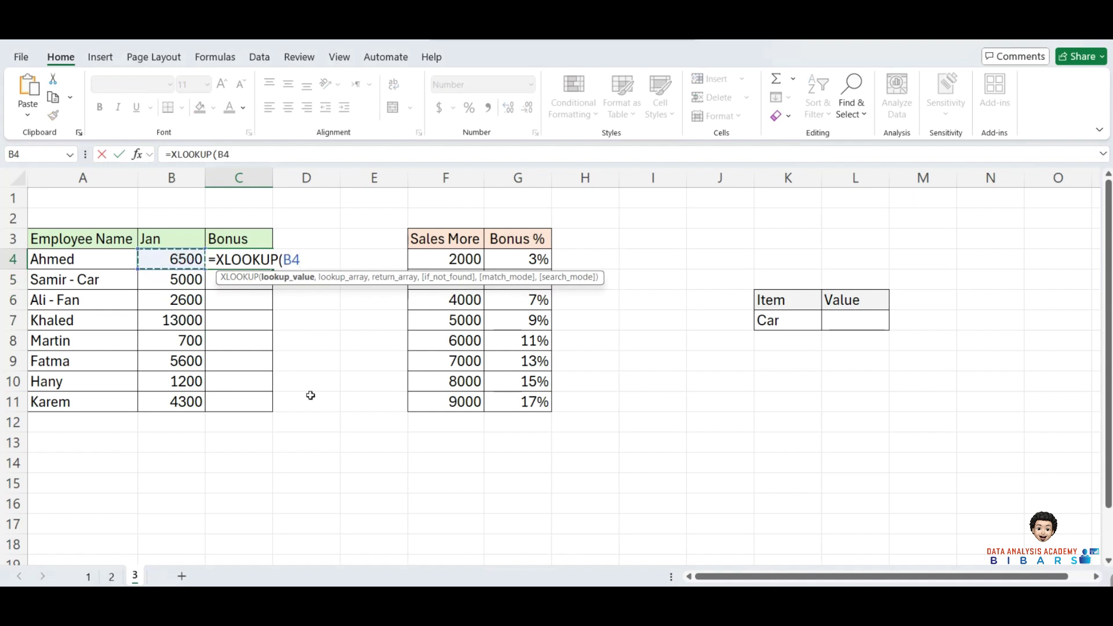
pyautogui.write(',')
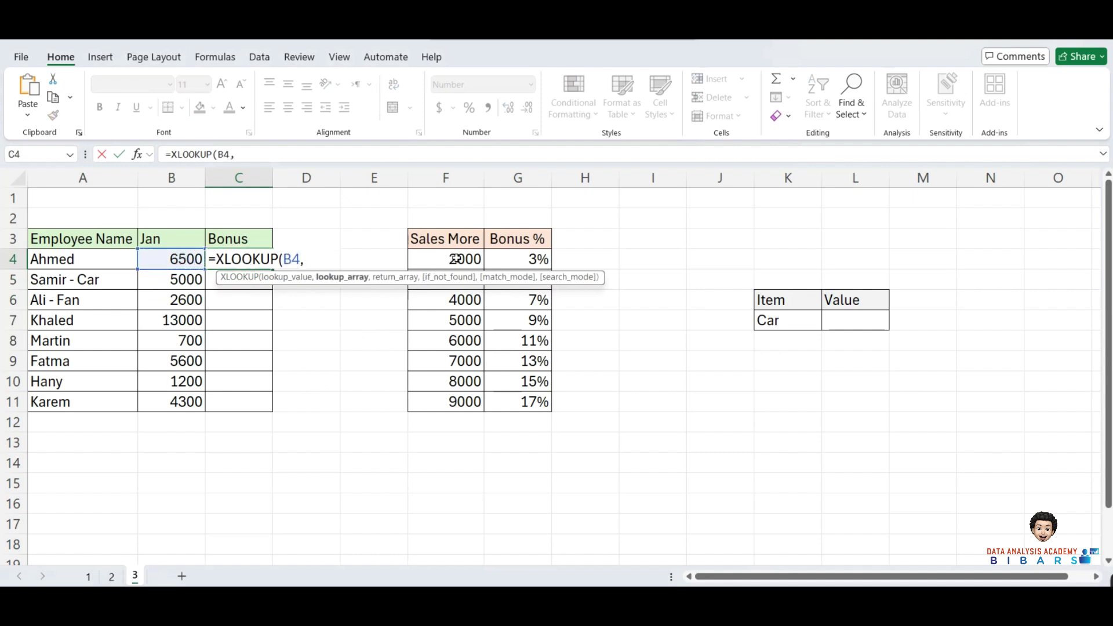
pyautogui.moveTo(460, 258); pyautogui.dragTo(455, 400)
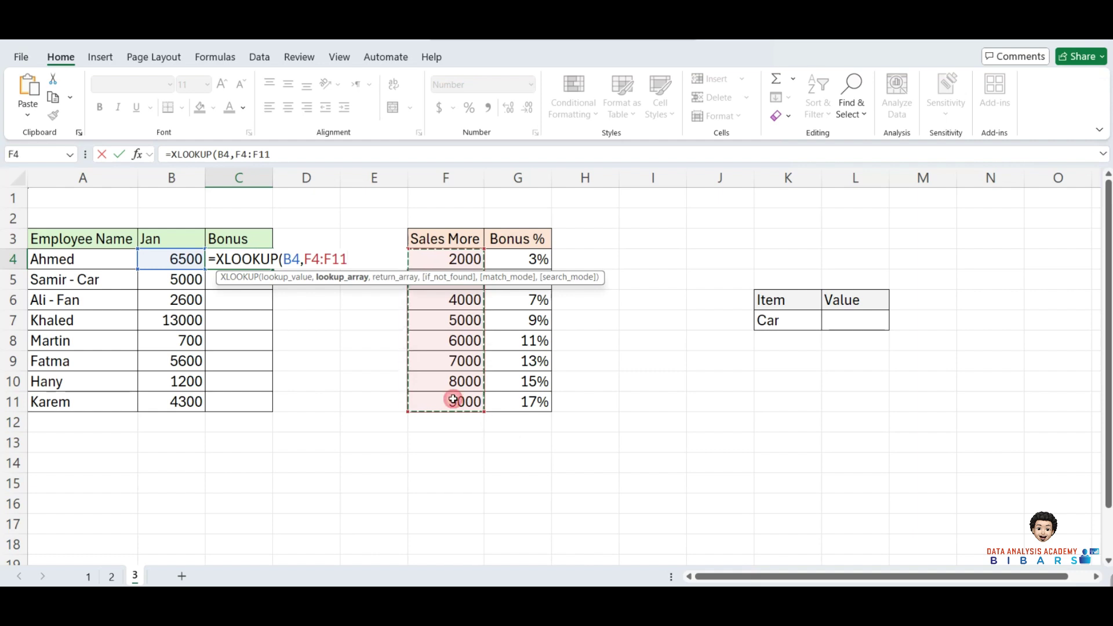
pyautogui.write(',')
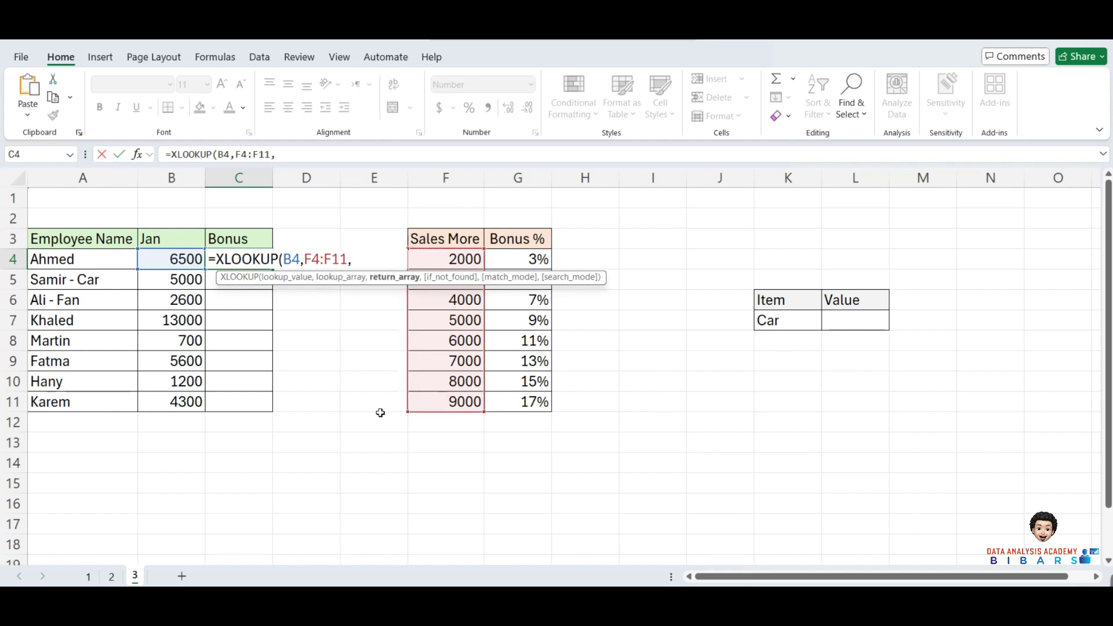
# Step: Complete the C4 formula with return array G4:G11, no if_not_found value and match mode -1, and format the cell as a percentage
pyautogui.click(532, 260)
pyautogui.moveTo(533, 260); pyautogui.dragTo(532, 402)
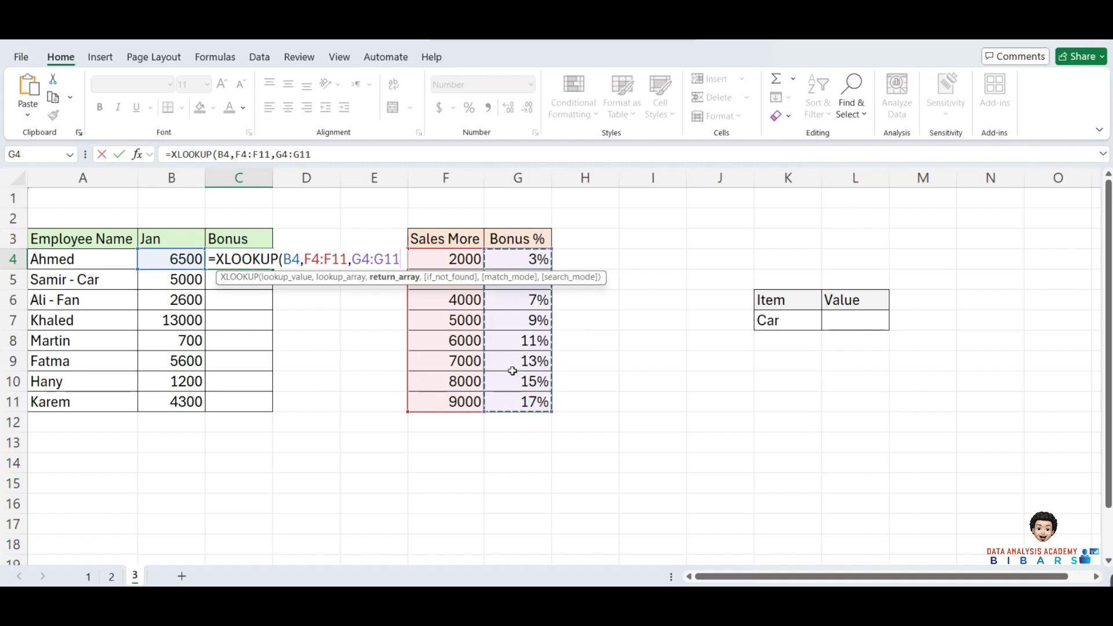
pyautogui.write(',')
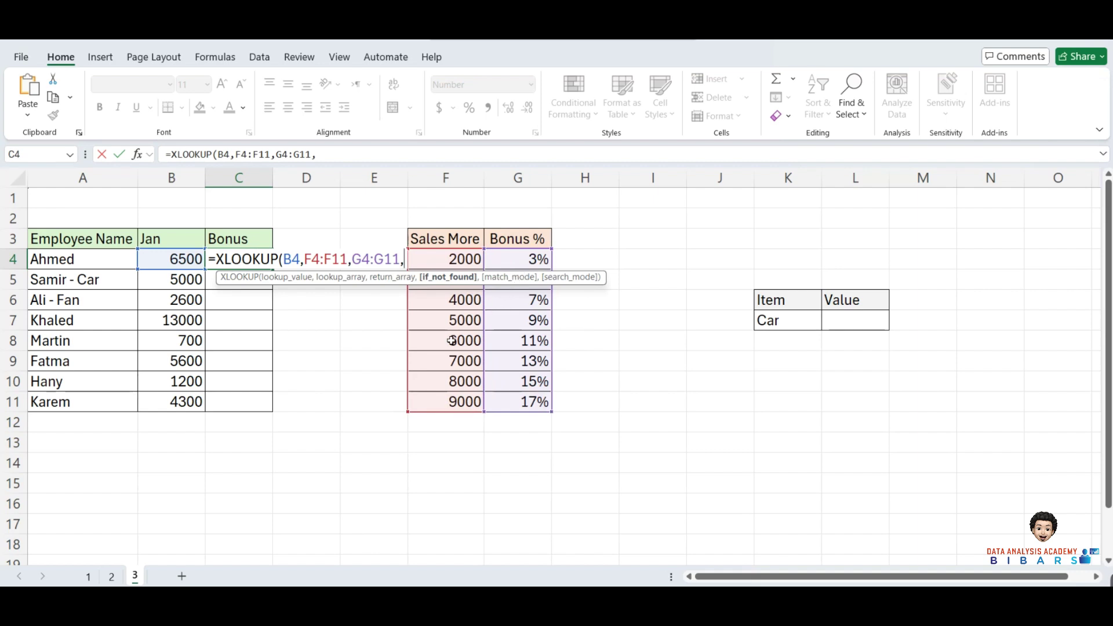
pyautogui.write(',')
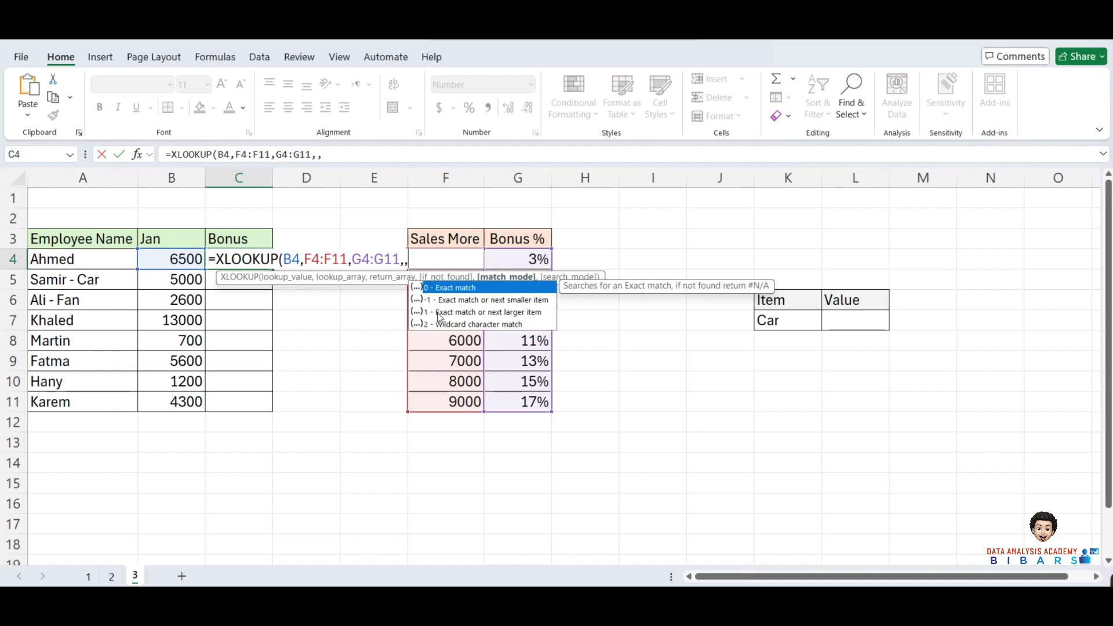
pyautogui.write('1')
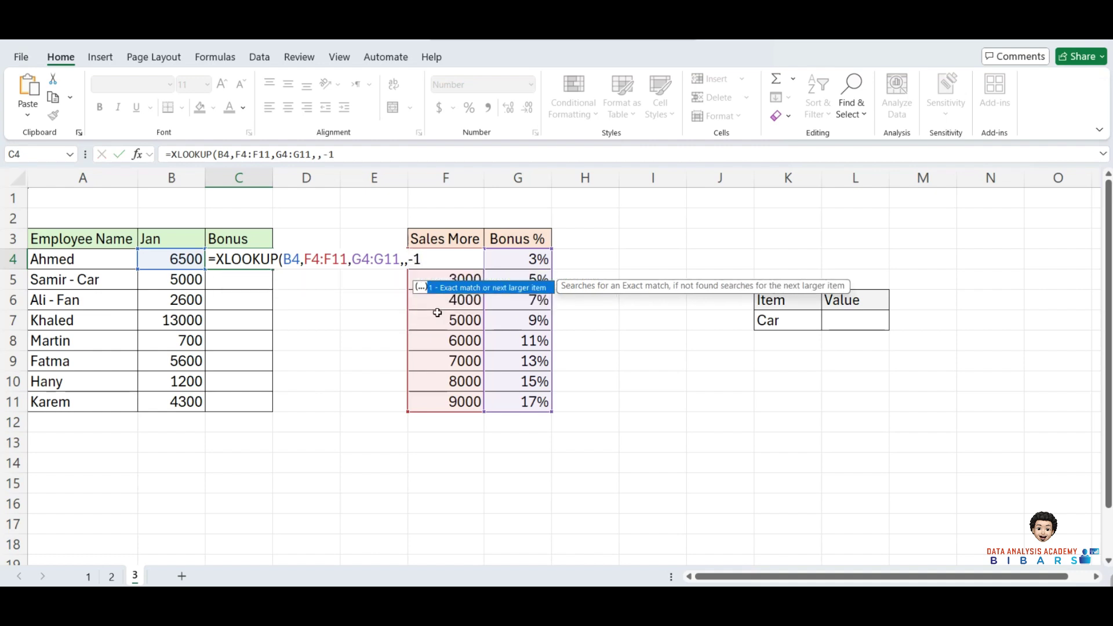
pyautogui.press('Return')
pyautogui.click(245, 259)
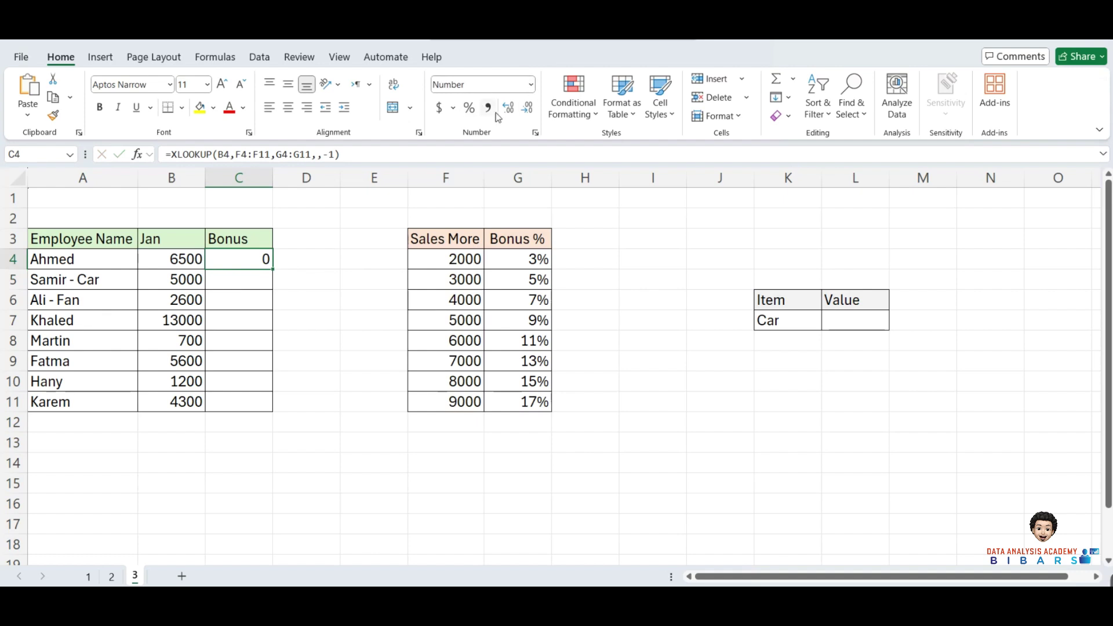
pyautogui.click(470, 111)
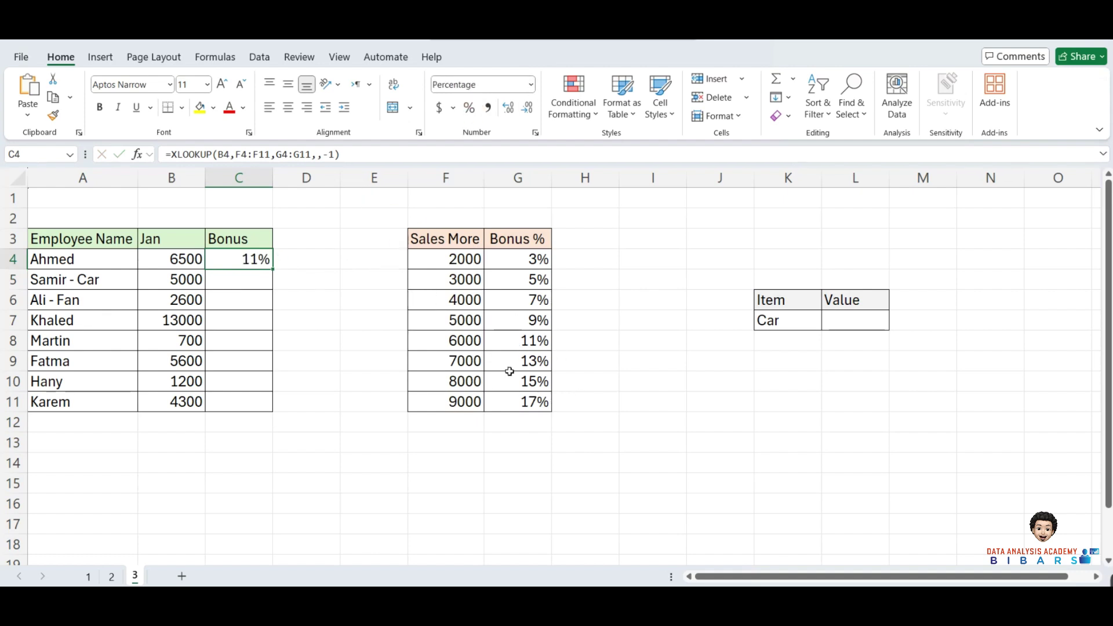
# Step: Change the match mode in C4's XLOOKUP to 1, exact match or next larger item, and check the result against the bonus table
pyautogui.click(333, 154)
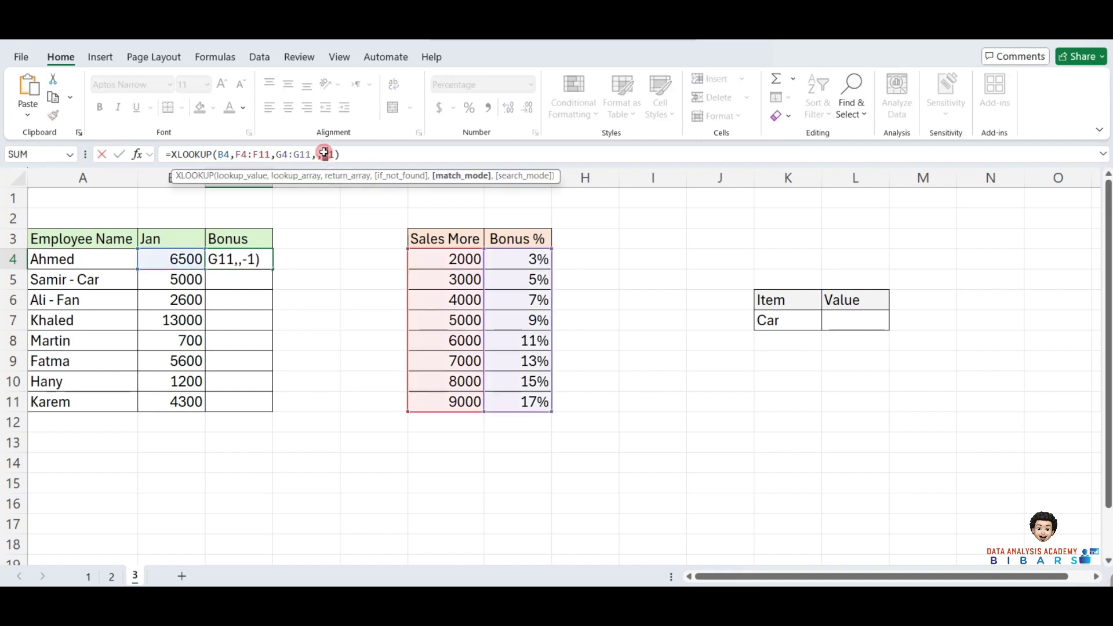
pyautogui.press('BackSpace')
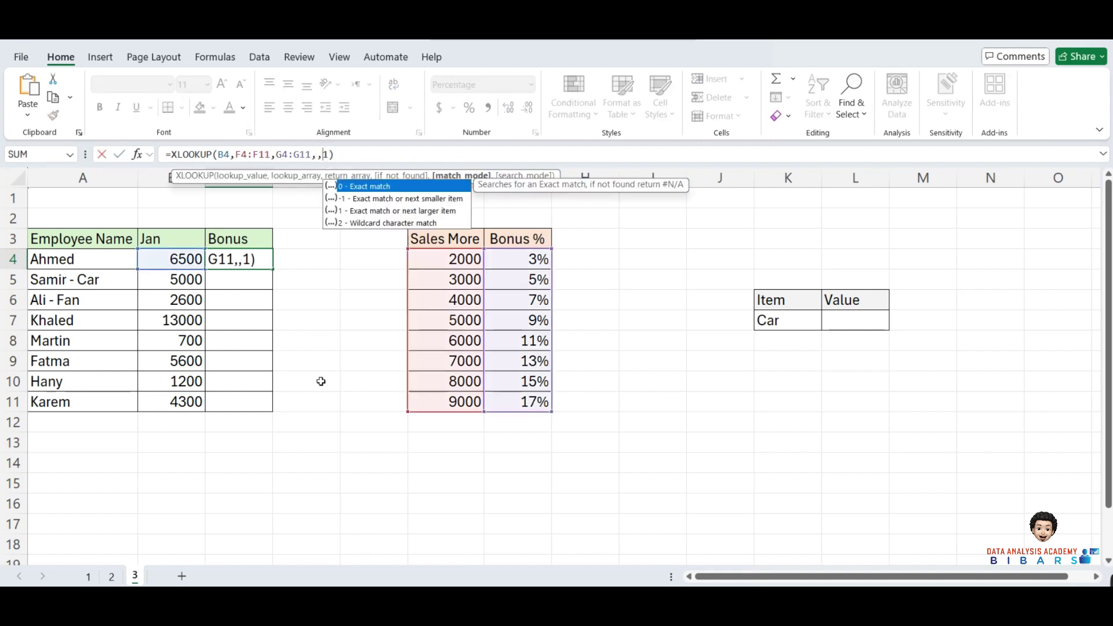
pyautogui.press('Return')
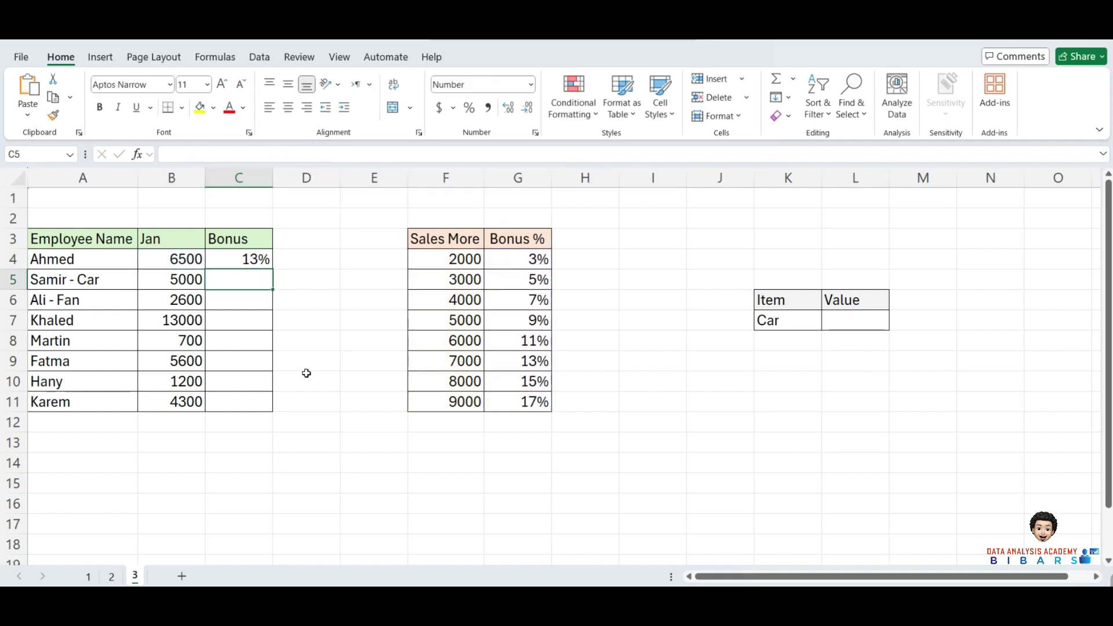
pyautogui.click(516, 363)
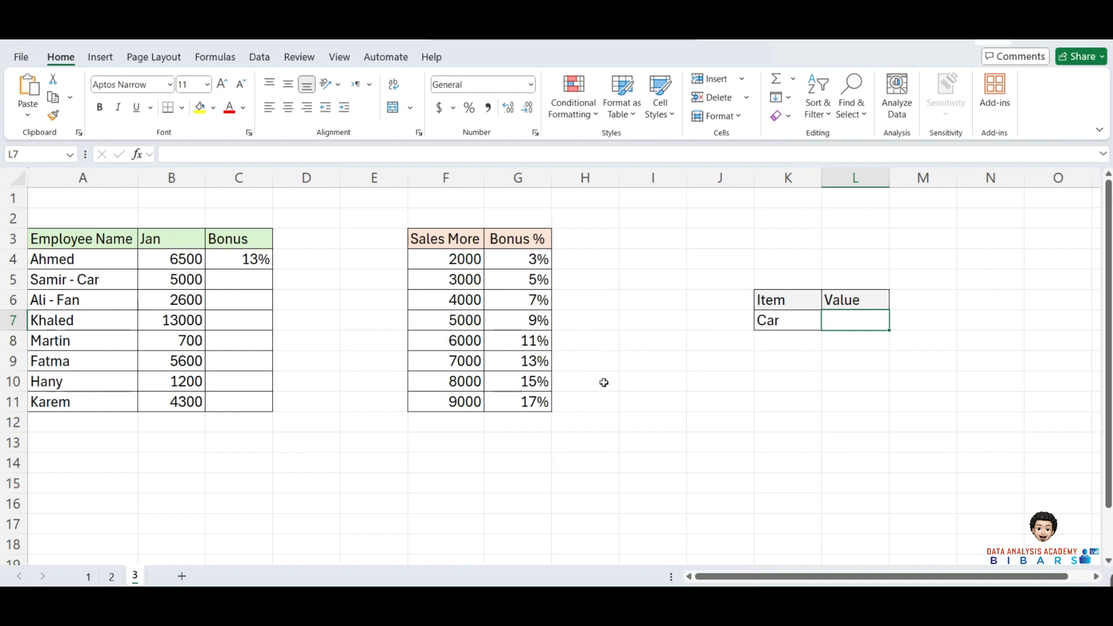
# Step: Start an XLOOKUP formula in L7 with the wildcard lookup value "*"&K7&"*"
pyautogui.write('=x')
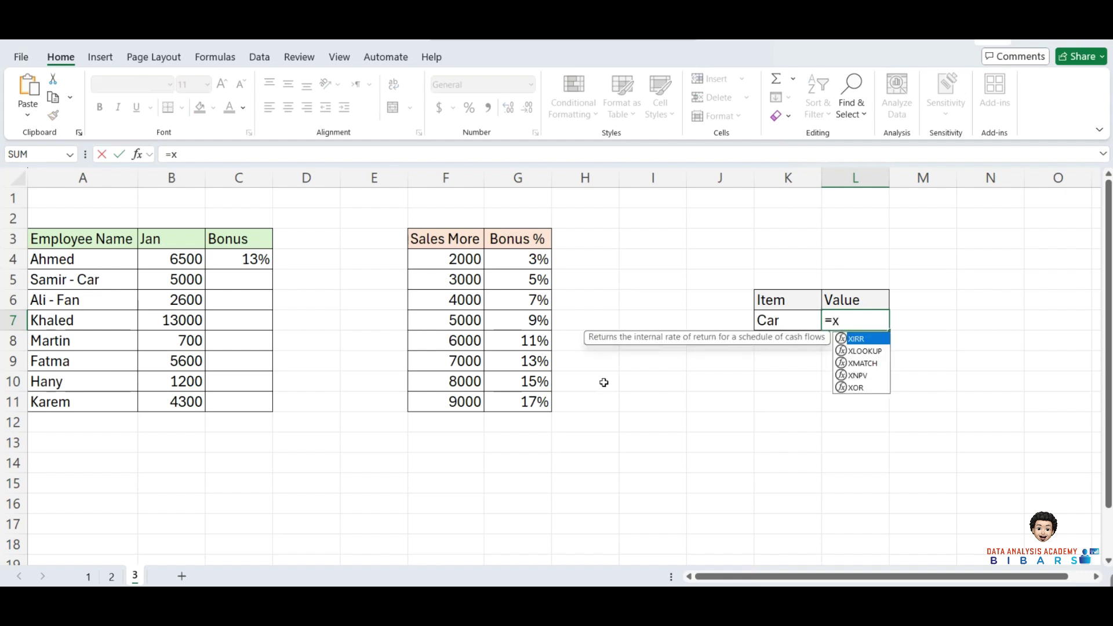
pyautogui.doubleClick(864, 351)
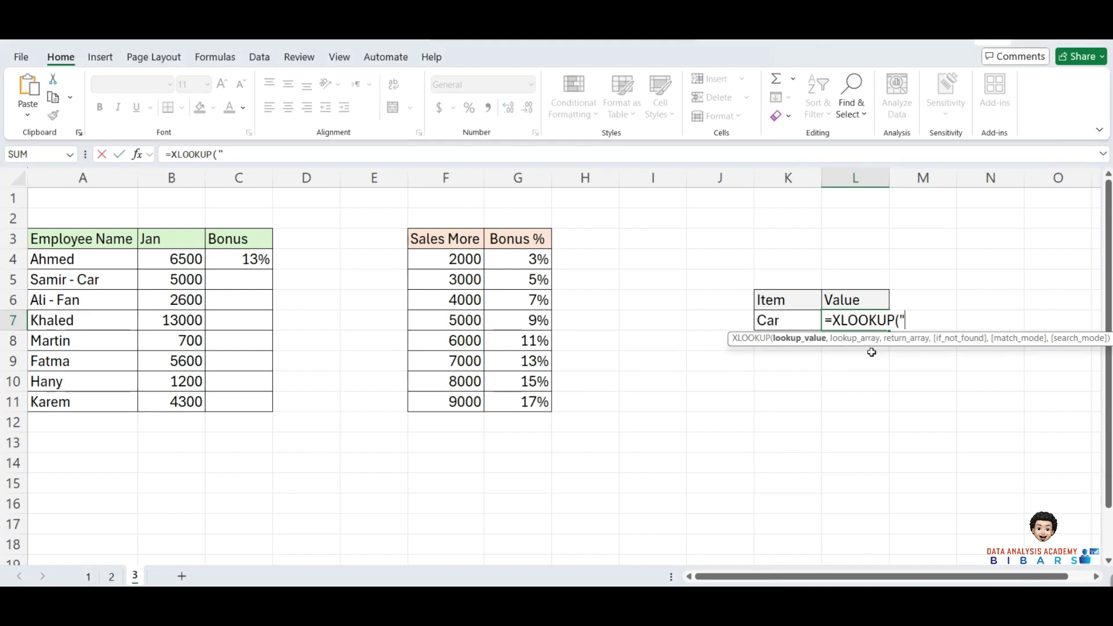
pyautogui.write('"*"&')
pyautogui.click(791, 321)
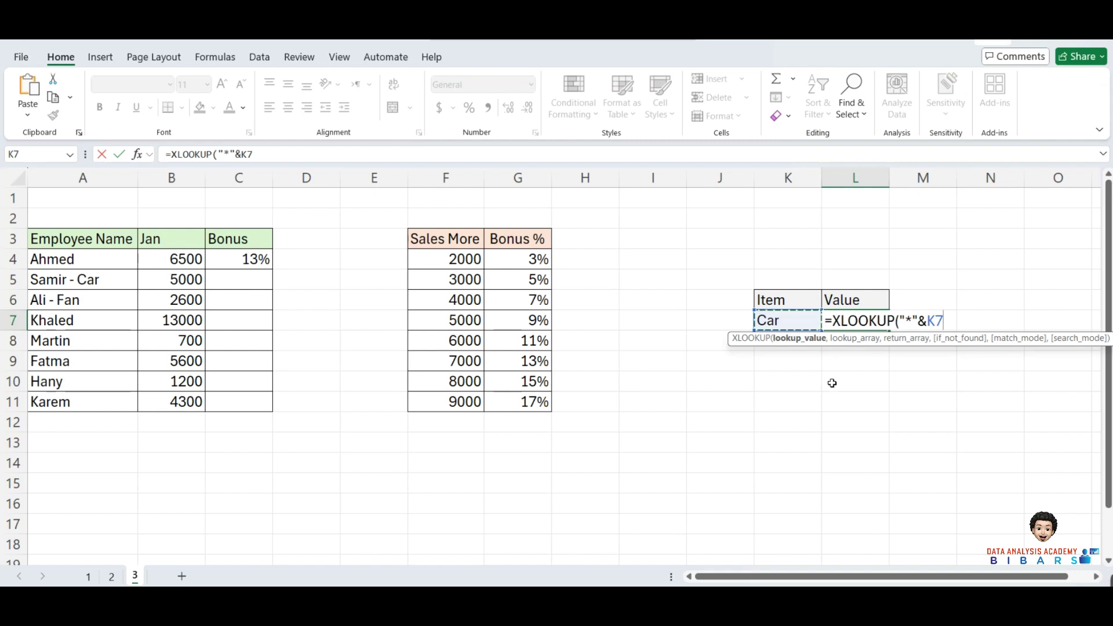
pyautogui.write('&')
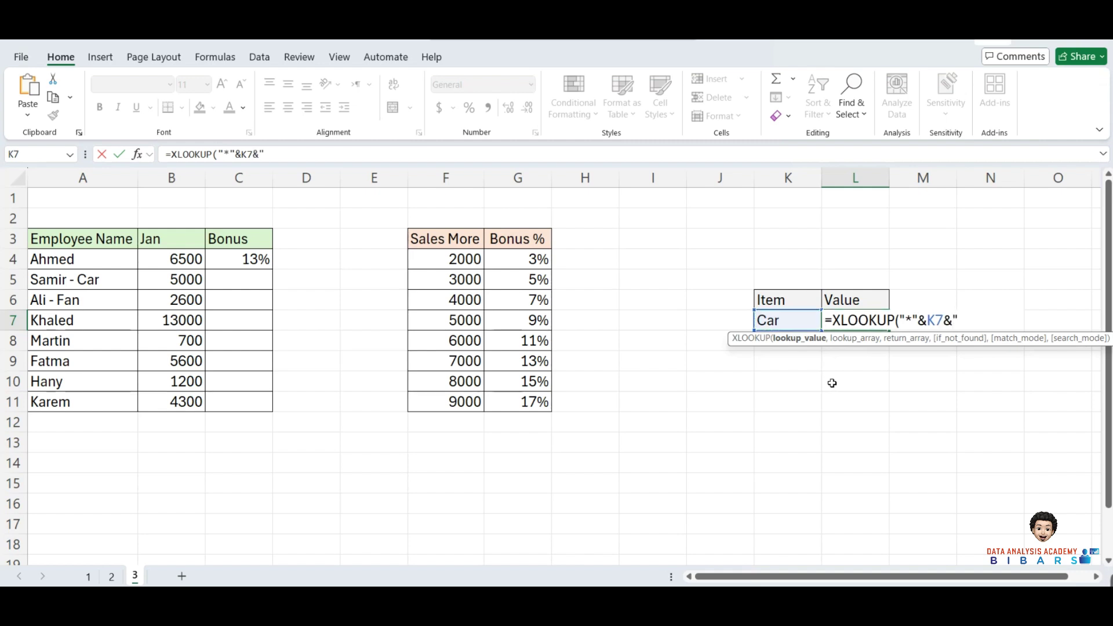
pyautogui.write('"*",')
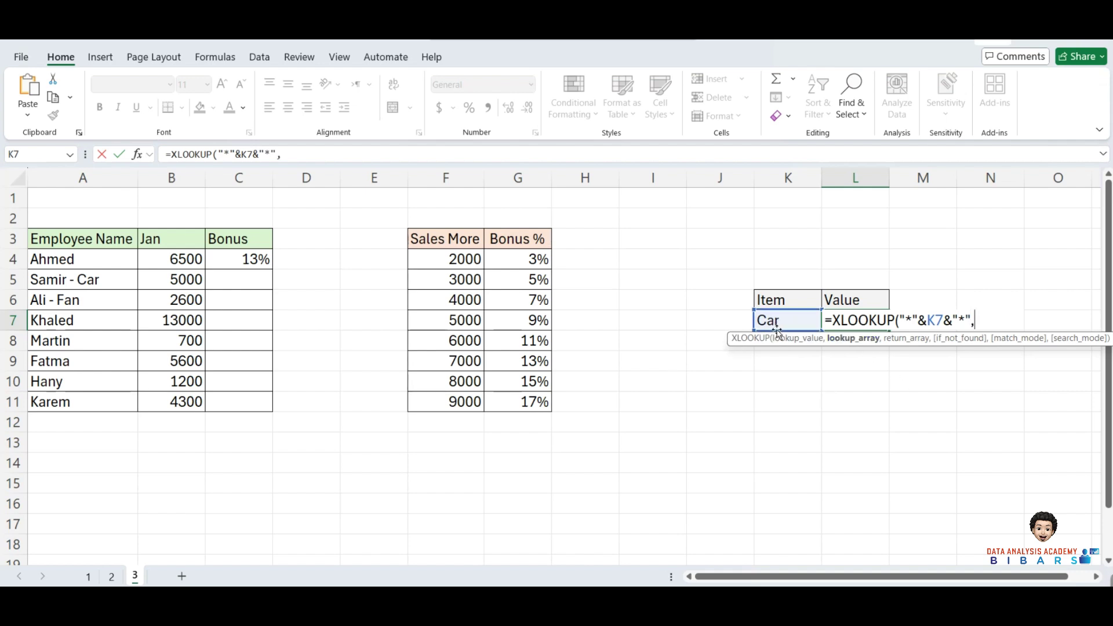
# Step: Complete the L7 formula with lookup array A4:A11, return array B4:B11, no if_not_found value and match mode 2 for wildcards
pyautogui.moveTo(70, 259); pyautogui.dragTo(85, 402)
pyautogui.write(',')
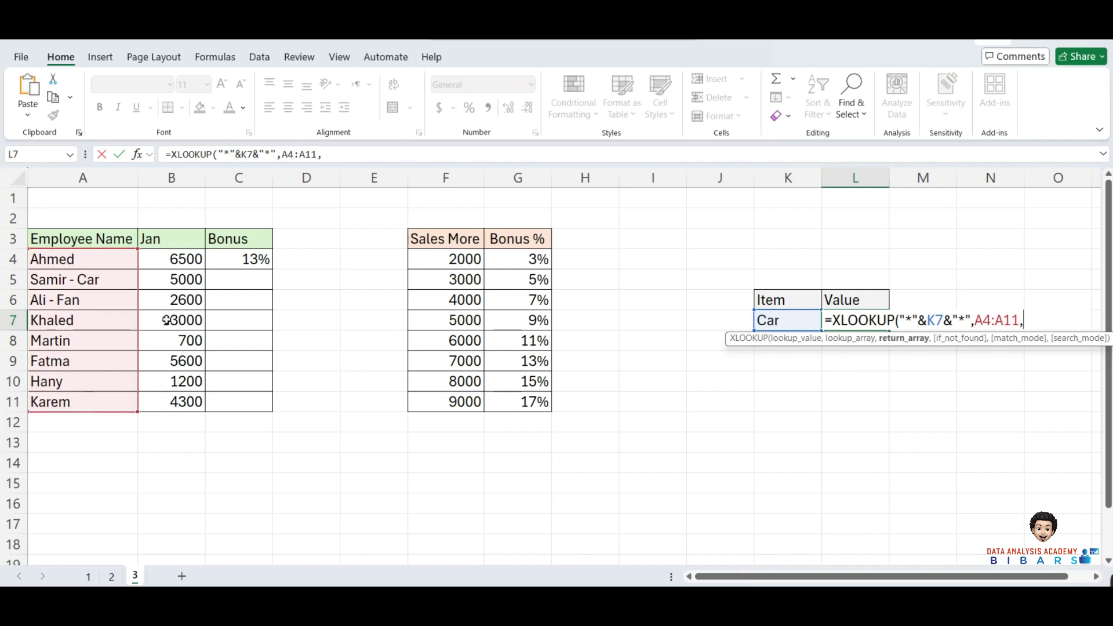
pyautogui.moveTo(177, 265); pyautogui.dragTo(174, 403)
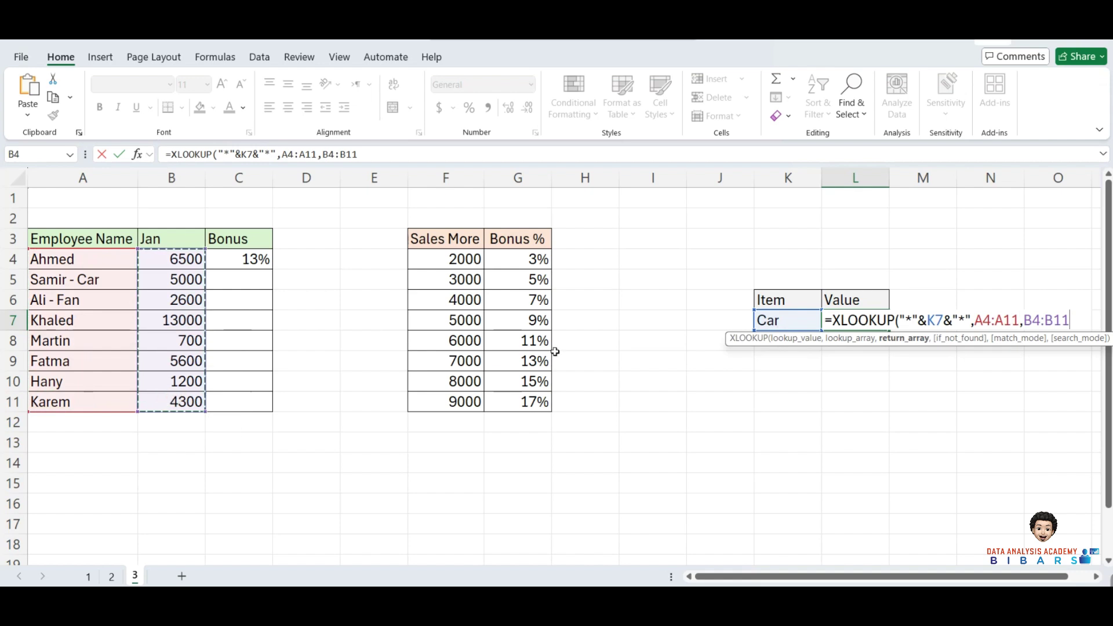
pyautogui.write(',')
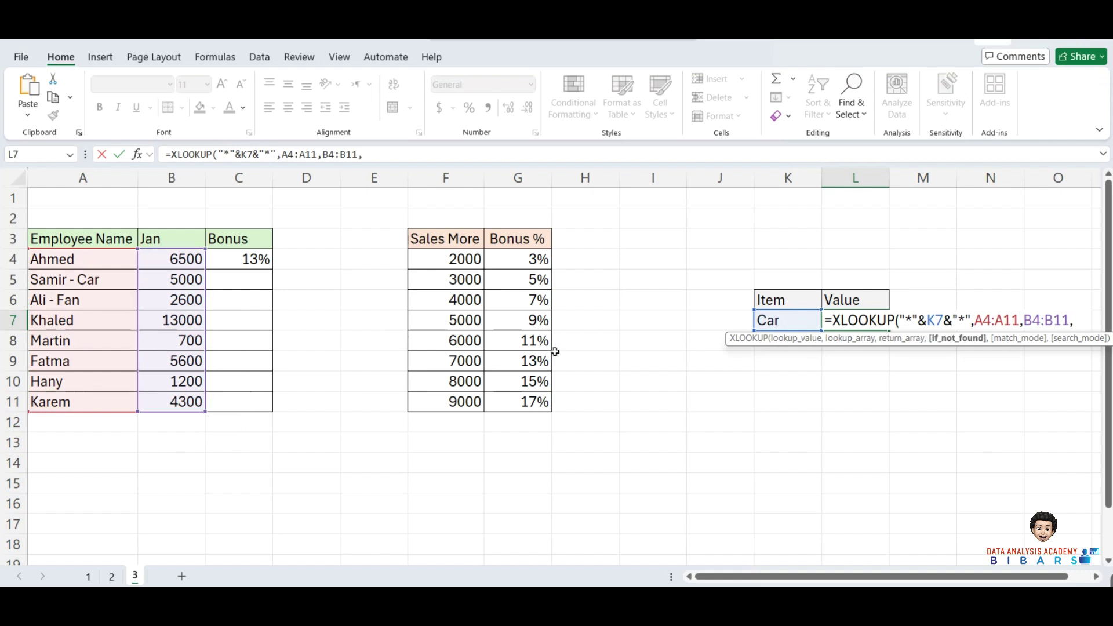
pyautogui.write(',')
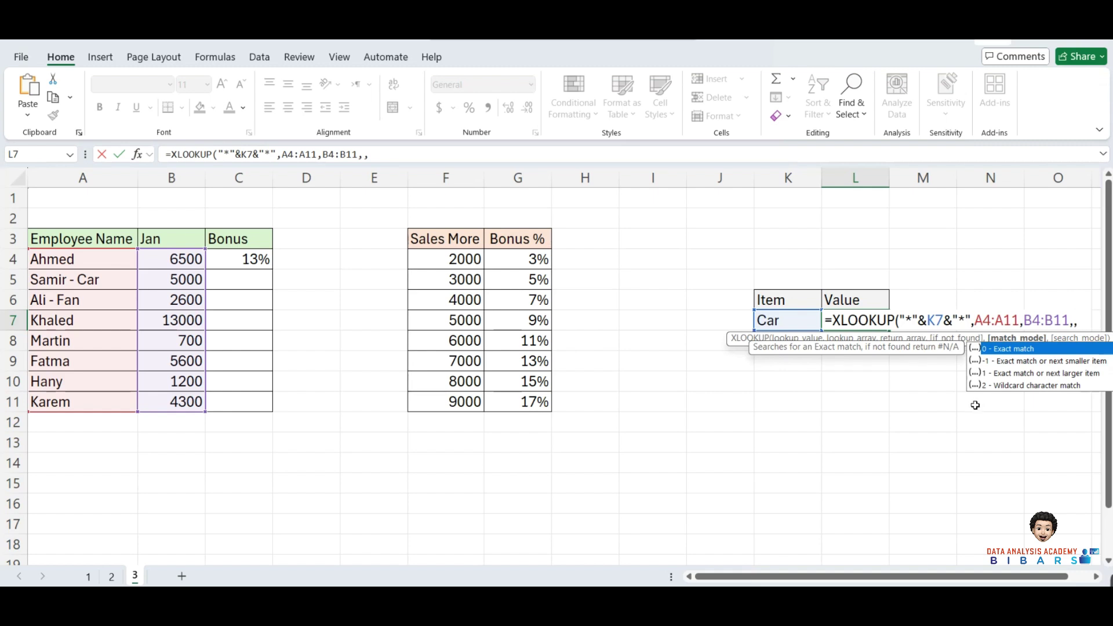
pyautogui.write('2')
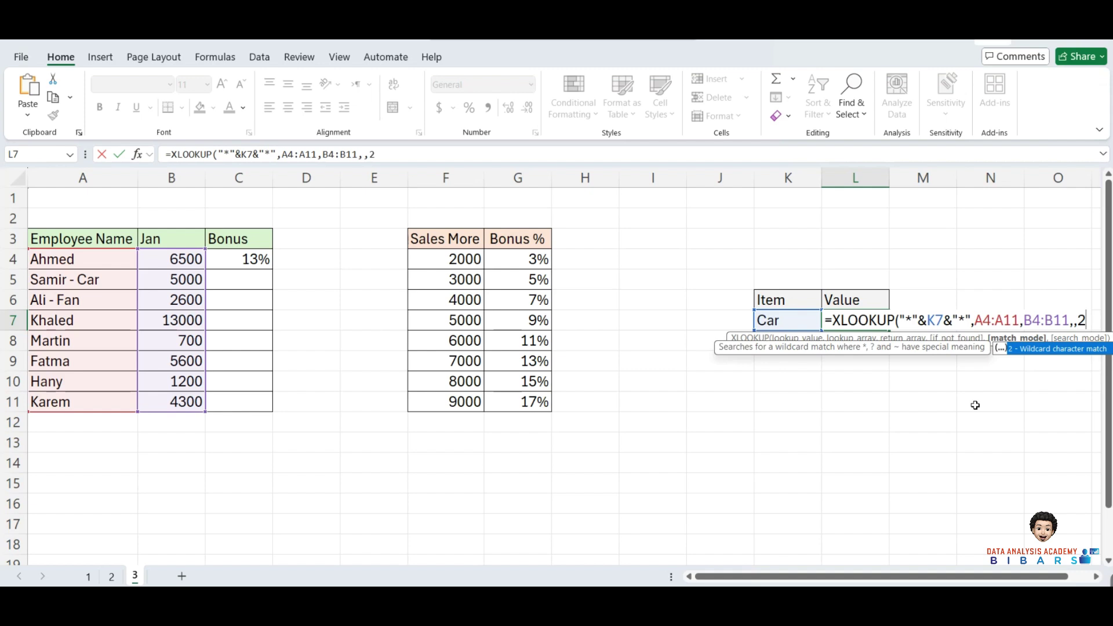
pyautogui.press('Return')
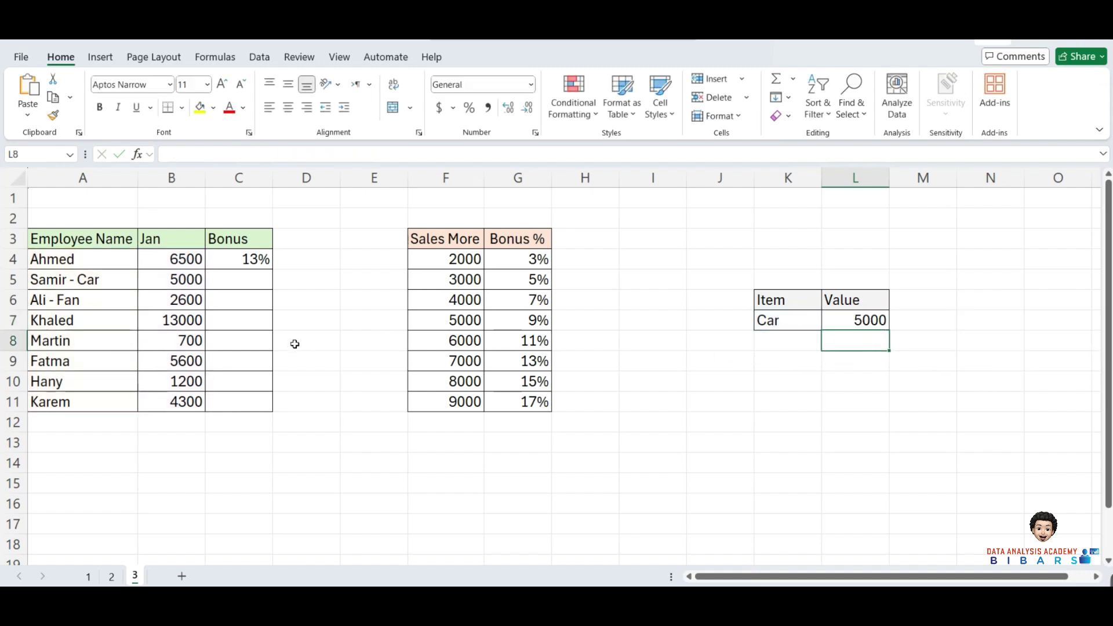
# Step: Compare the L7 result with the source value in B5 and change the lookup item in K7 to Fan
pyautogui.click(180, 282)
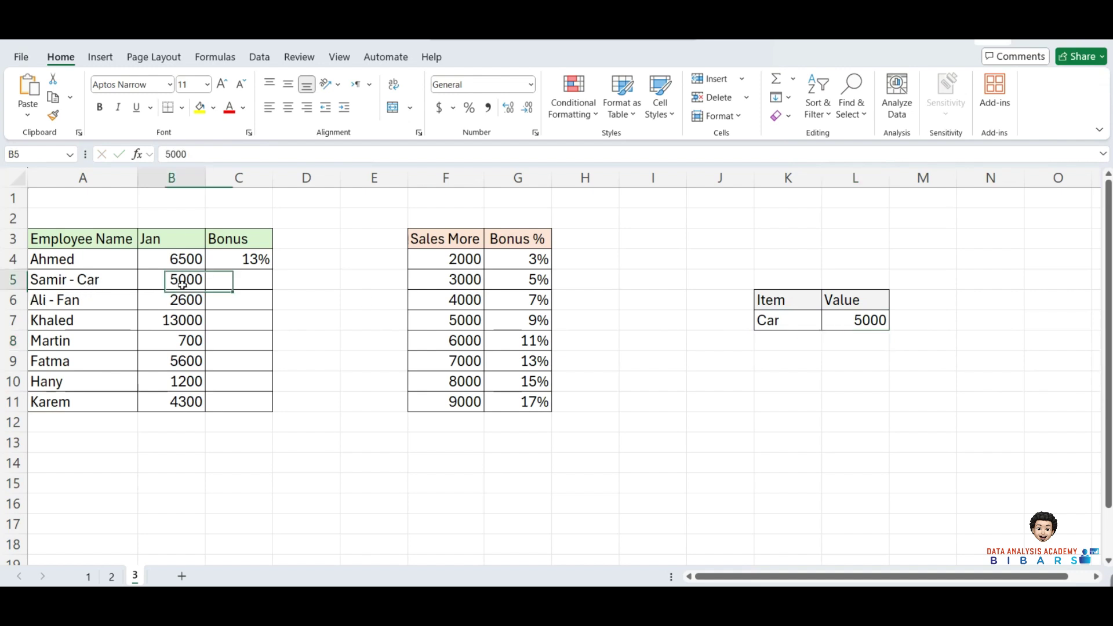
pyautogui.click(850, 321)
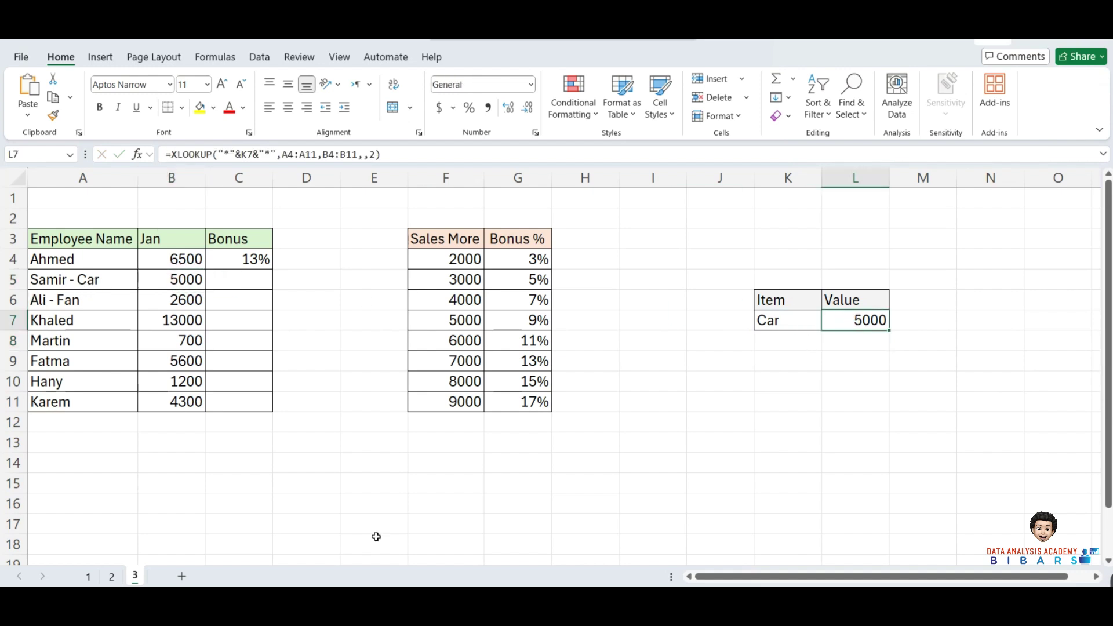
pyautogui.click(774, 322)
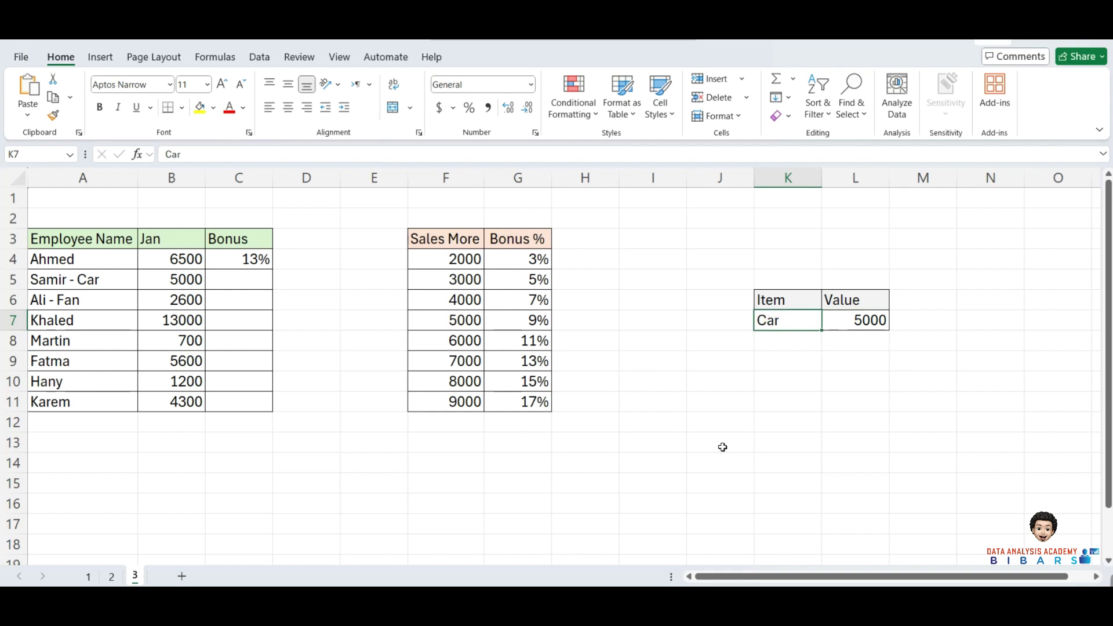
pyautogui.write('Fa')
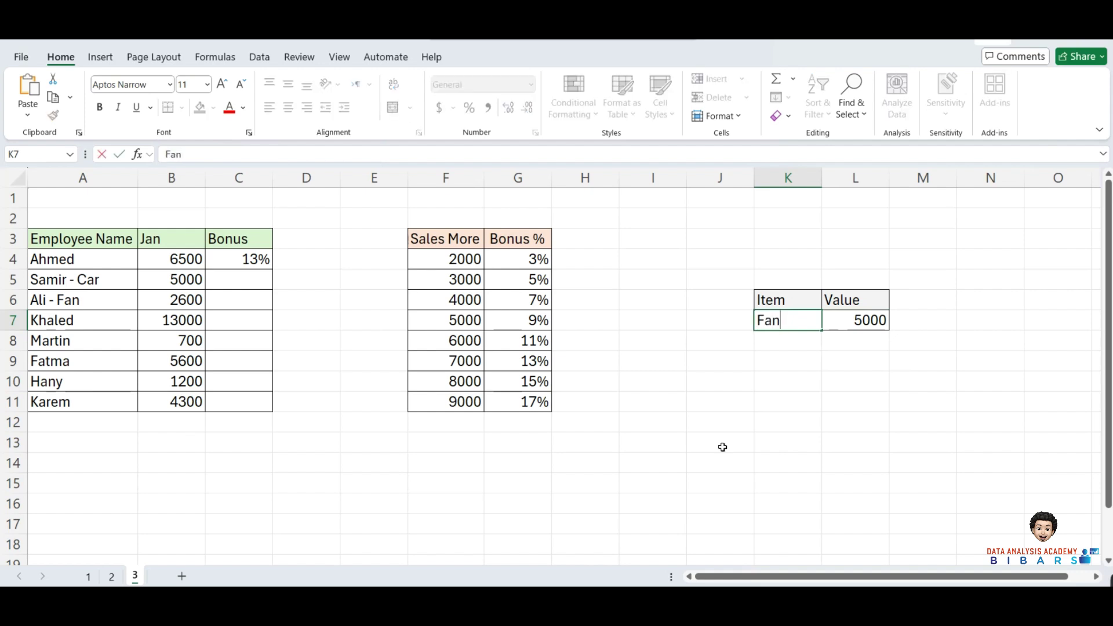
pyautogui.write('n')
pyautogui.press('Return')
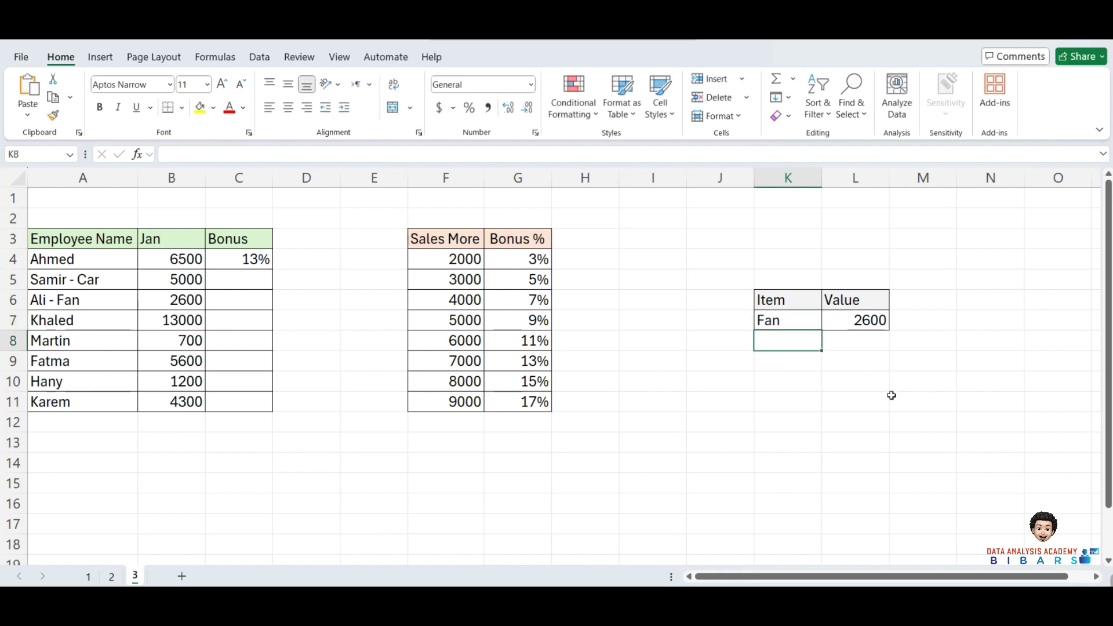